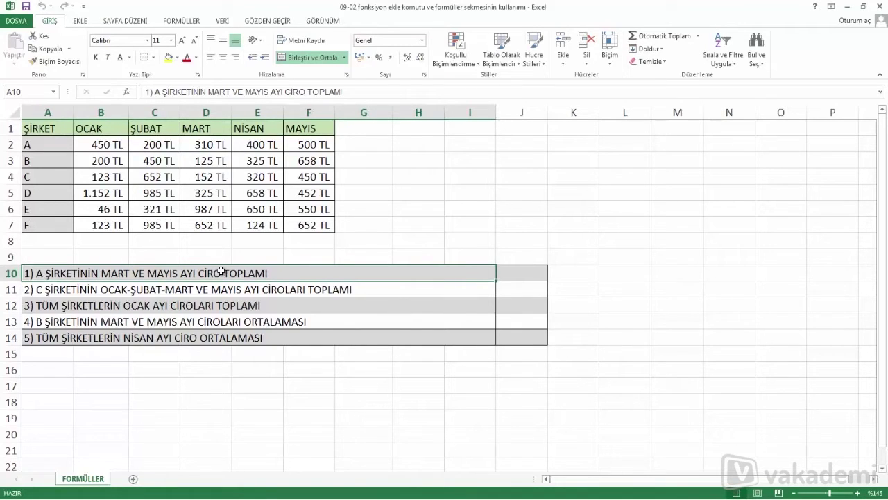
Step: Select answer cell J10 and bring up the Insert Function dialog
{"action": "left_click", "coordinate": [505, 277]}
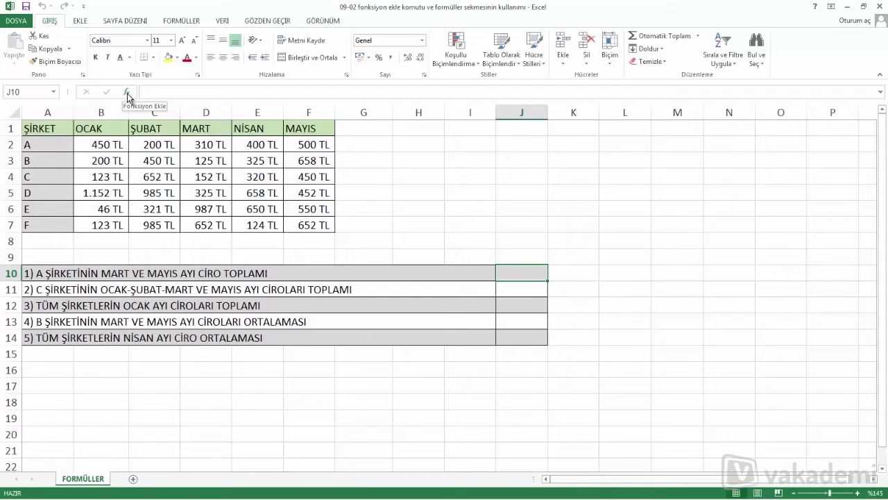
{"action": "left_click", "coordinate": [127, 95]}
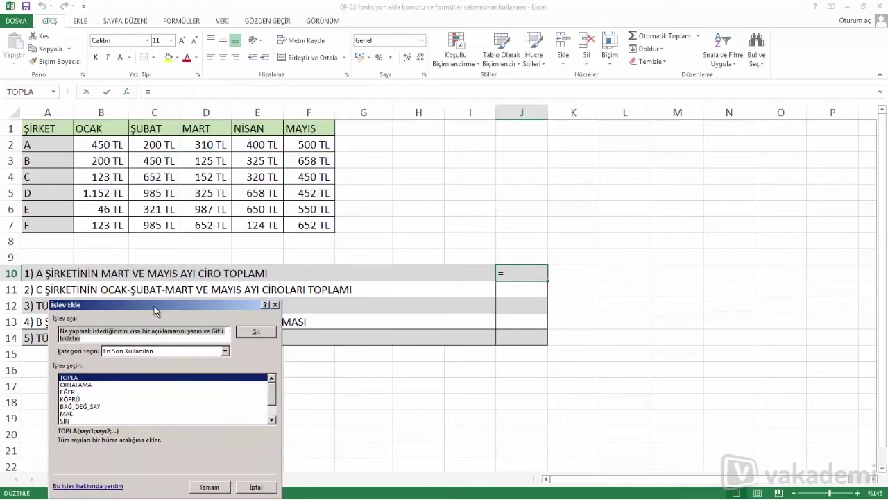
{"action": "left_click_drag", "start_coordinate": [154, 306], "coordinate": [366, 122]}
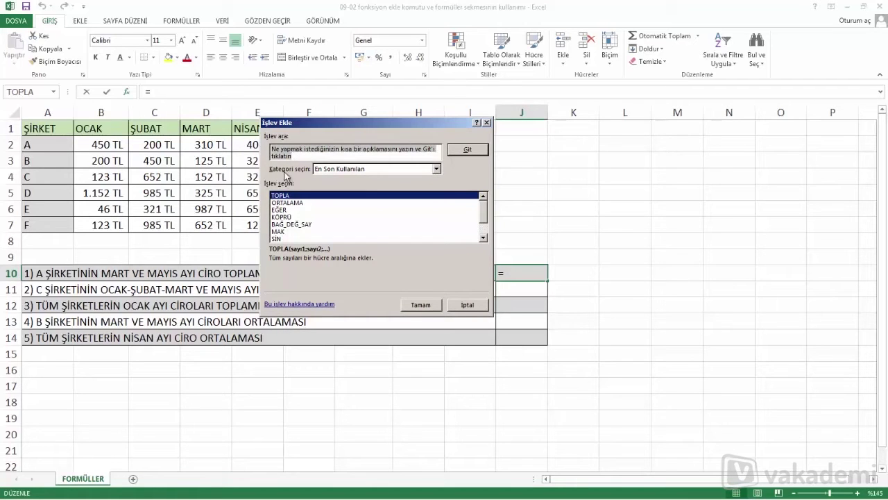
Step: Pick TOPLA from the Matematik ve Trigonometri category to start =TOPLA() in J10
{"action": "left_click", "coordinate": [326, 170]}
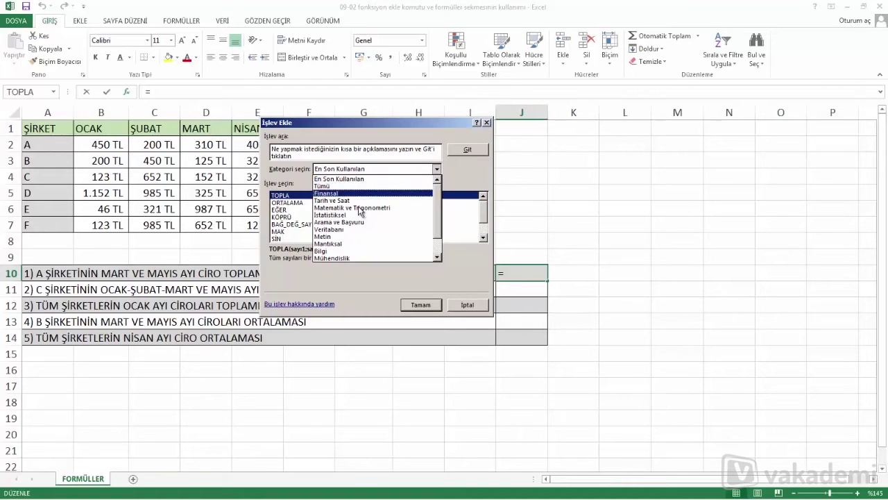
{"action": "scroll", "coordinate": [363, 220], "scroll_direction": "down", "scroll_amount": 1}
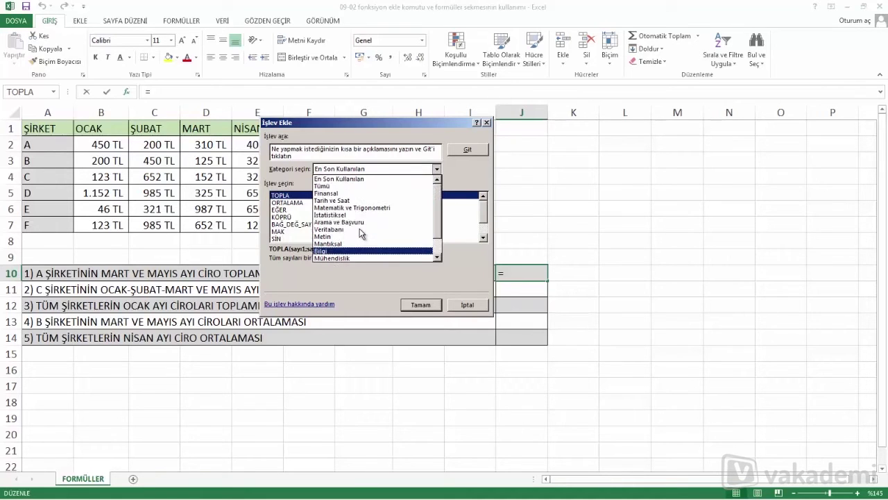
{"action": "scroll", "coordinate": [354, 208], "scroll_direction": "up", "scroll_amount": 1}
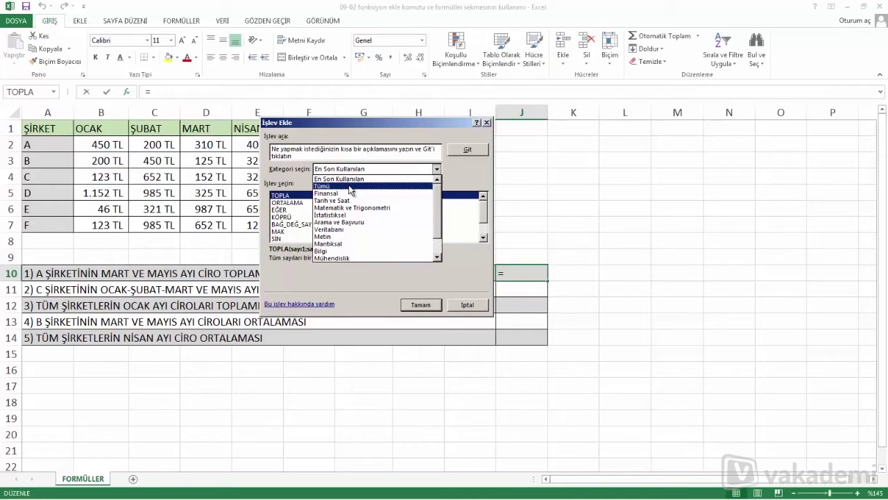
{"action": "left_click", "coordinate": [339, 208]}
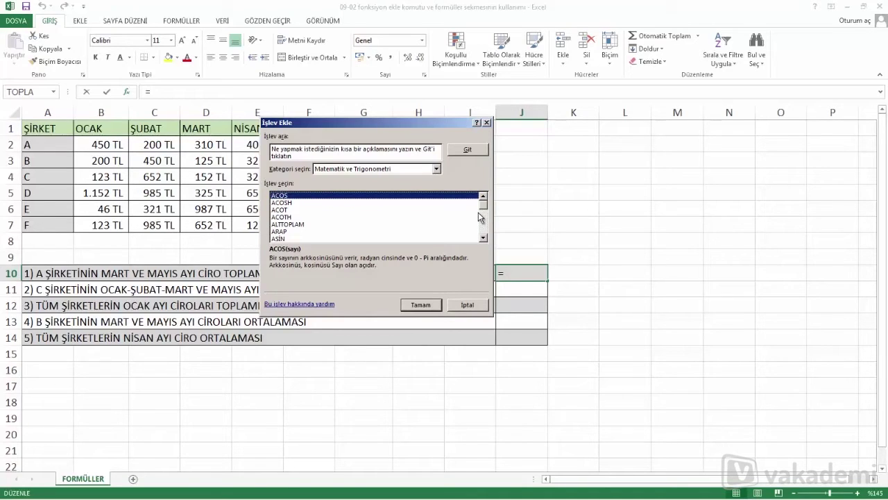
{"action": "left_click_drag", "start_coordinate": [484, 213], "coordinate": [484, 236]}
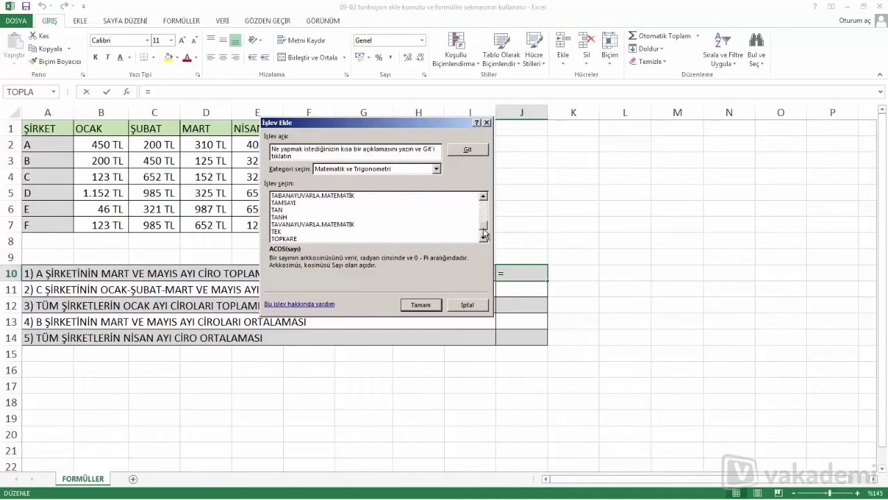
{"action": "scroll", "coordinate": [306, 211], "scroll_direction": "up", "scroll_amount": 2}
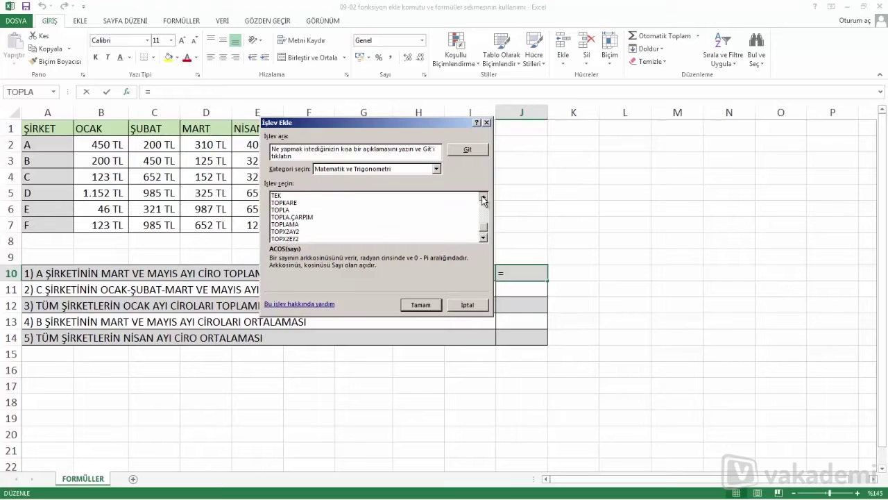
{"action": "left_click", "coordinate": [298, 210]}
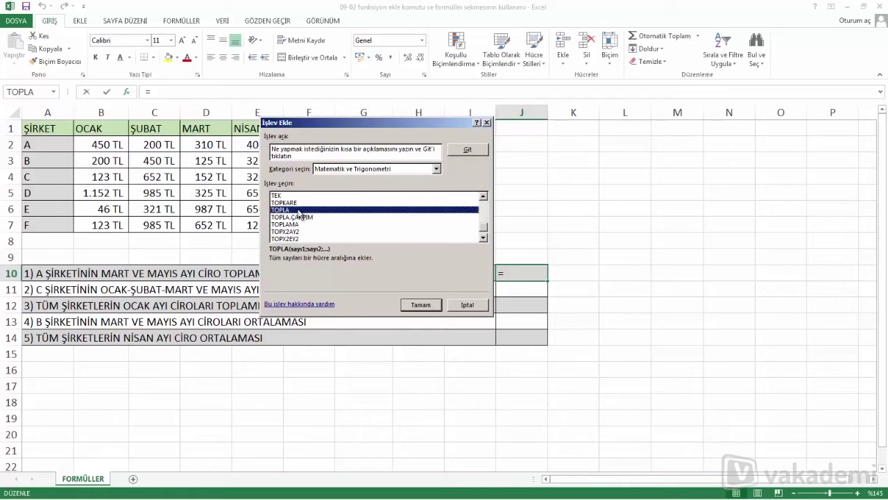
{"action": "left_click", "coordinate": [420, 305]}
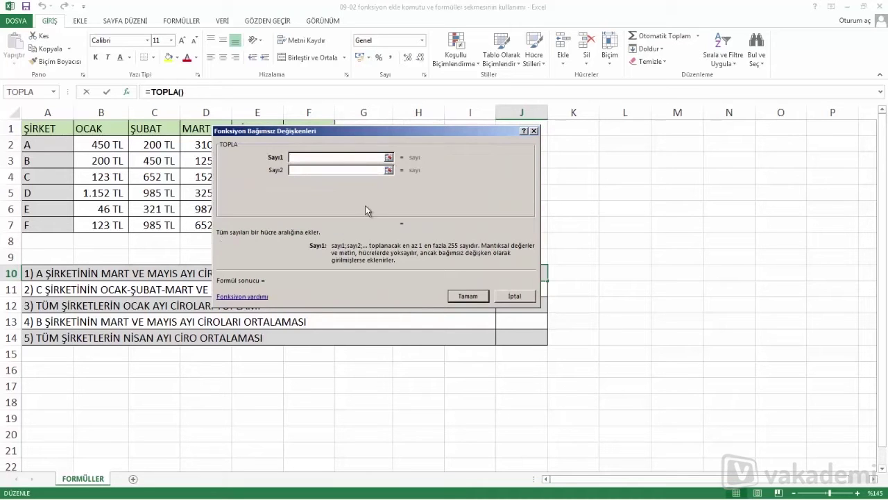
Step: Set TOPLA's numbers to D2 and F2 so J10 sums A's March and May revenue (810)
{"action": "left_click_drag", "start_coordinate": [367, 134], "coordinate": [458, 135]}
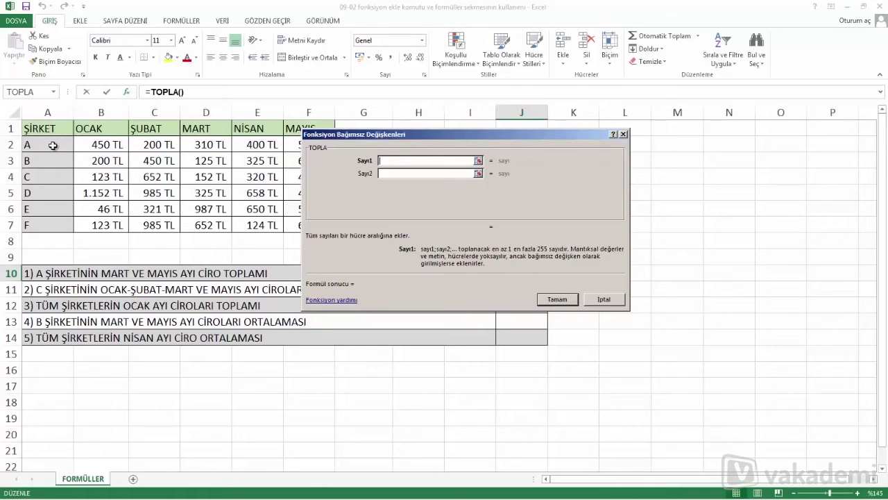
{"action": "left_click", "coordinate": [206, 144]}
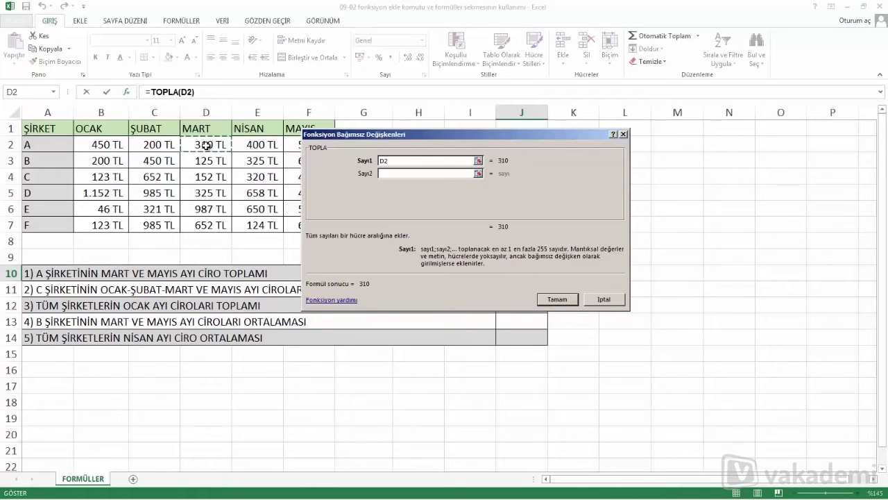
{"action": "left_click_drag", "start_coordinate": [362, 134], "coordinate": [404, 134]}
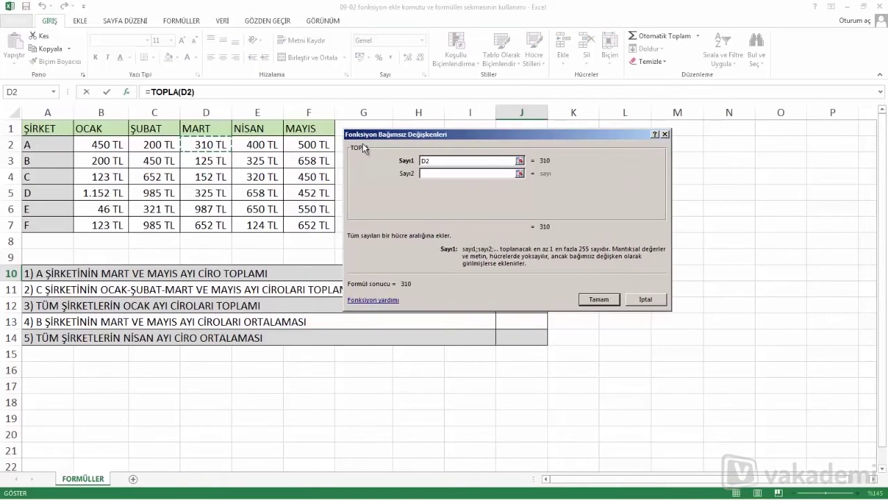
{"action": "left_click", "coordinate": [430, 172]}
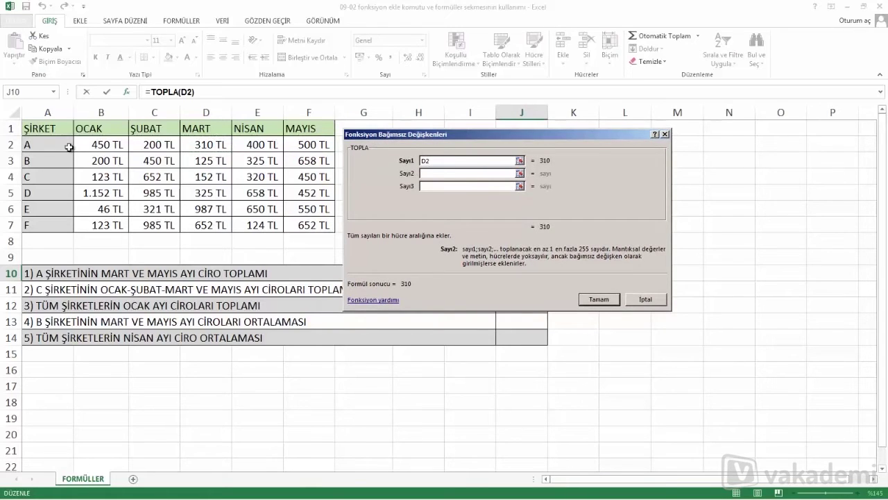
{"action": "left_click", "coordinate": [309, 144]}
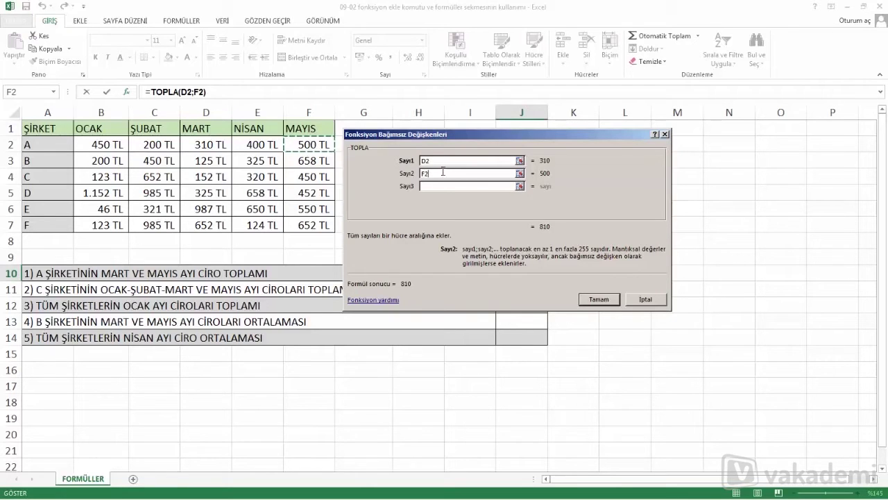
{"action": "left_click", "coordinate": [597, 299]}
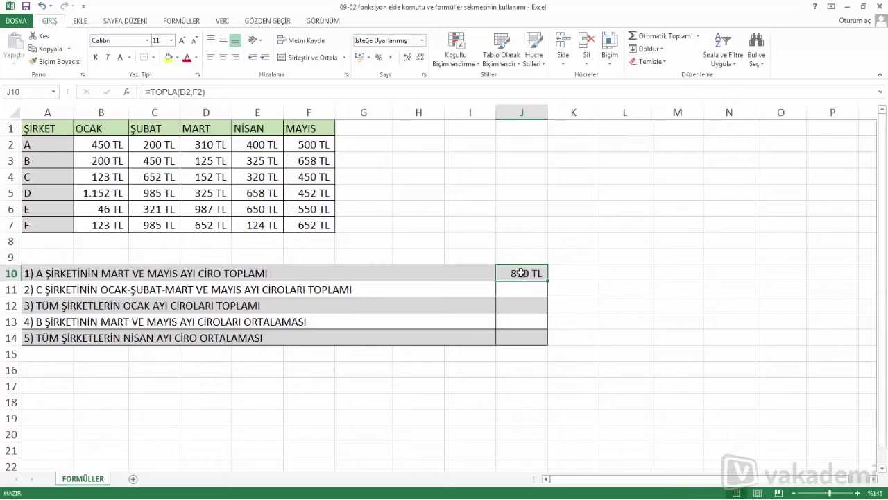
{"action": "double_click", "coordinate": [521, 273]}
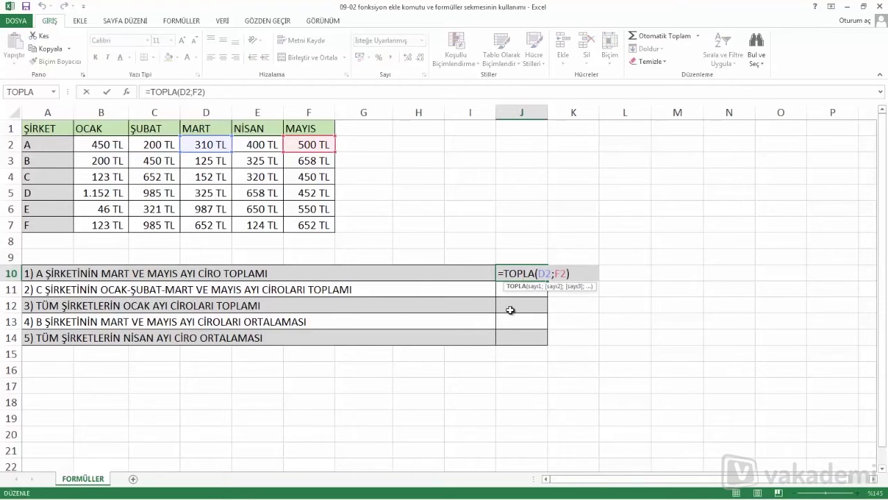
{"action": "left_click", "coordinate": [580, 275]}
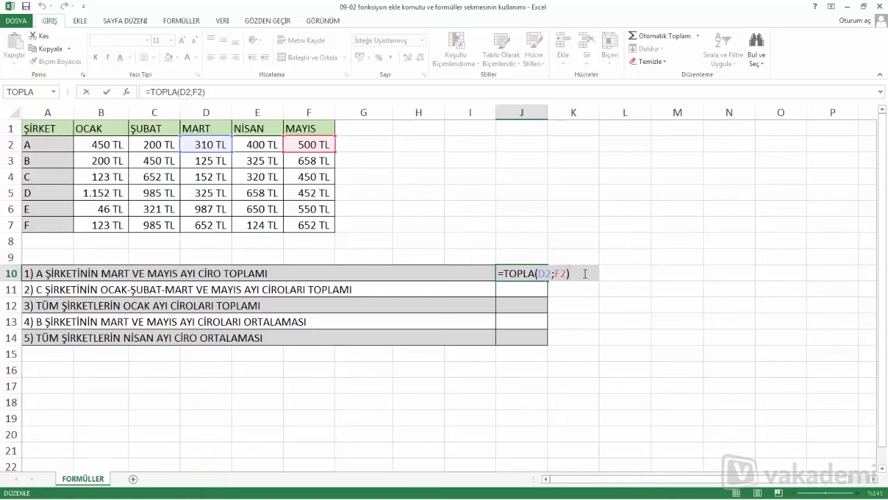
{"action": "key", "text": "Return"}
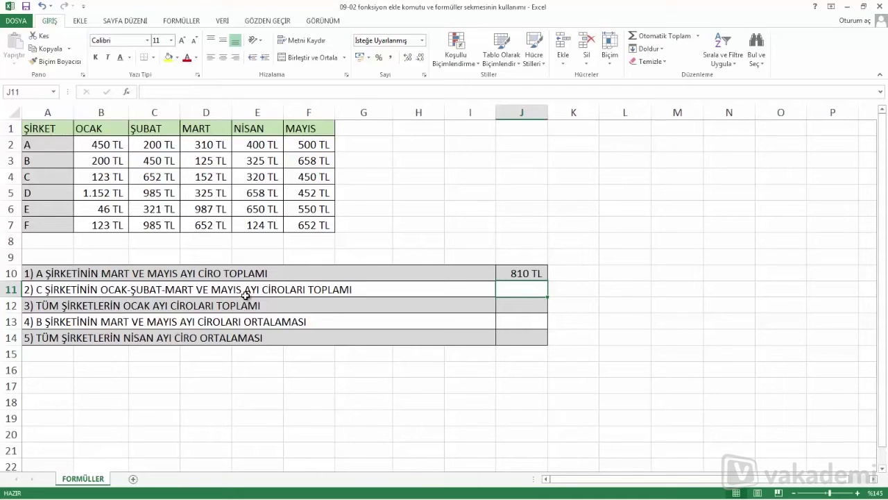
{"action": "left_click", "coordinate": [115, 175]}
{"action": "left_click", "coordinate": [154, 173]}
{"action": "left_click", "coordinate": [198, 175]}
{"action": "left_click", "coordinate": [305, 176]}
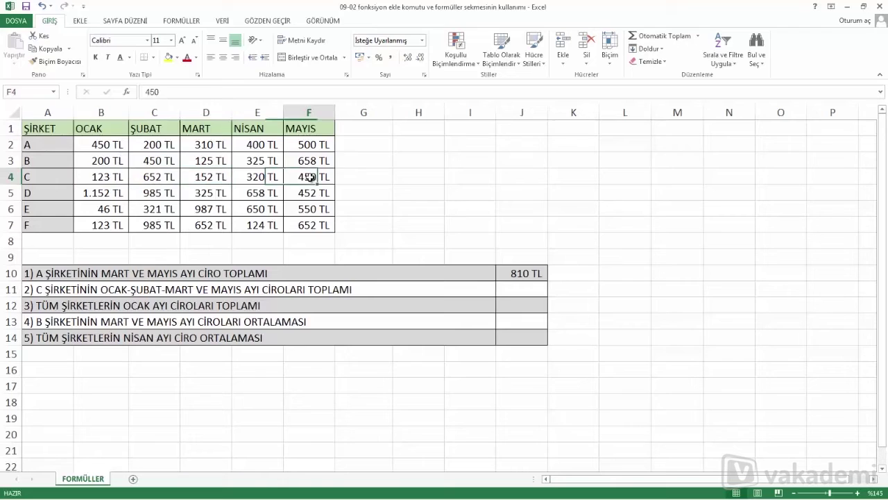
{"action": "left_click", "coordinate": [528, 292]}
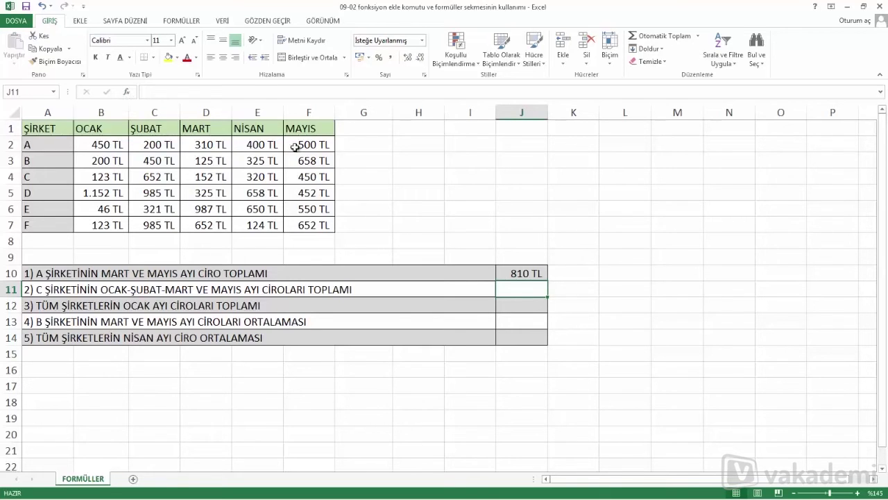
Step: Insert TOPLA into J11 from the Formüller tab's Matematik ve Trigonometri list
{"action": "left_click", "coordinate": [186, 26]}
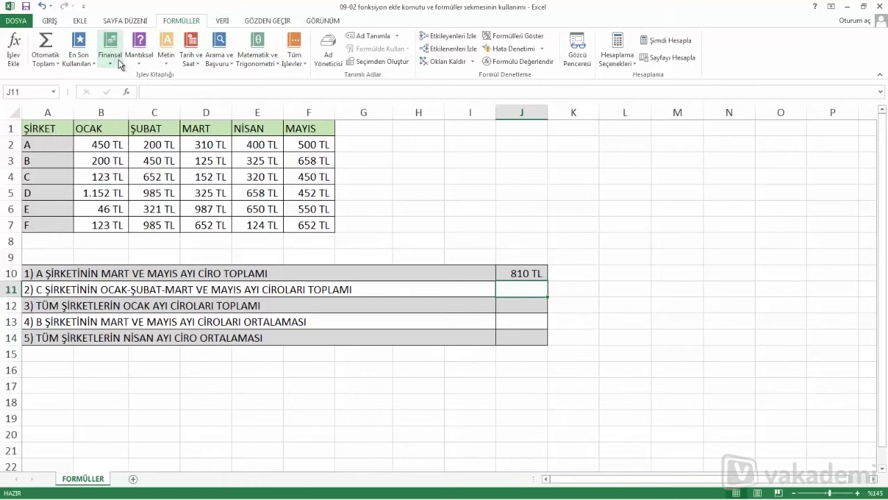
{"action": "left_click", "coordinate": [259, 55]}
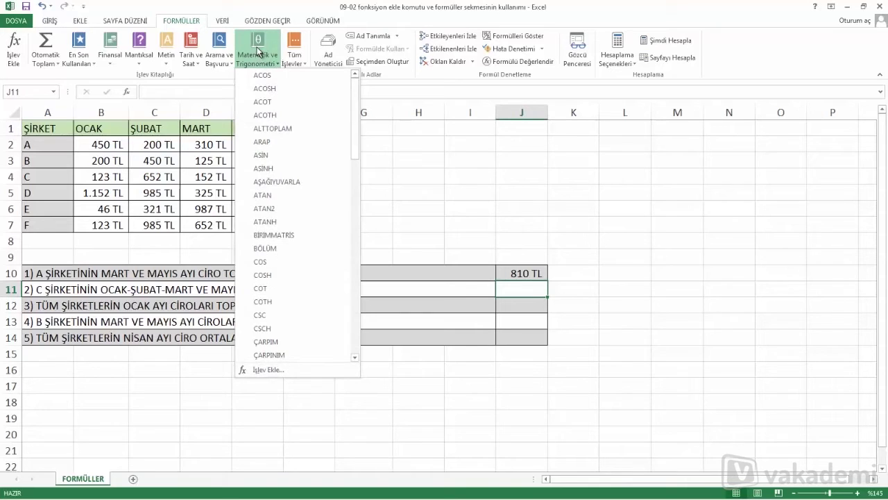
{"action": "left_click_drag", "start_coordinate": [352, 89], "coordinate": [365, 293]}
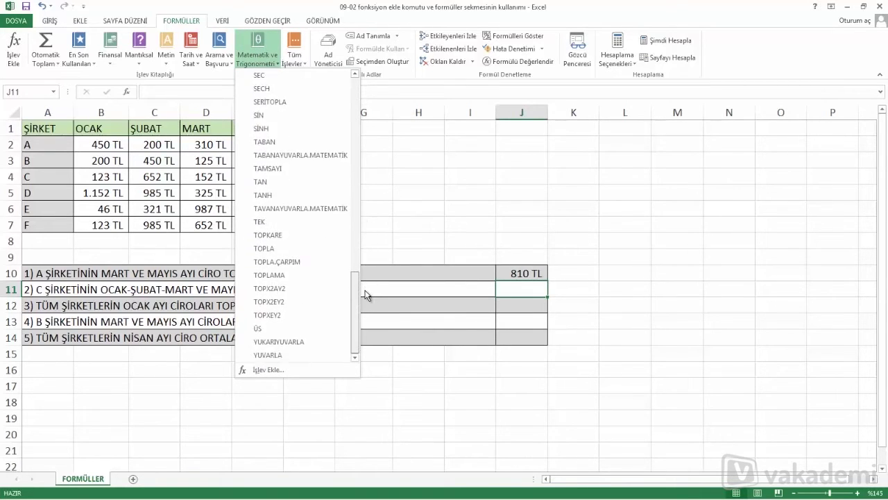
{"action": "left_click", "coordinate": [261, 248]}
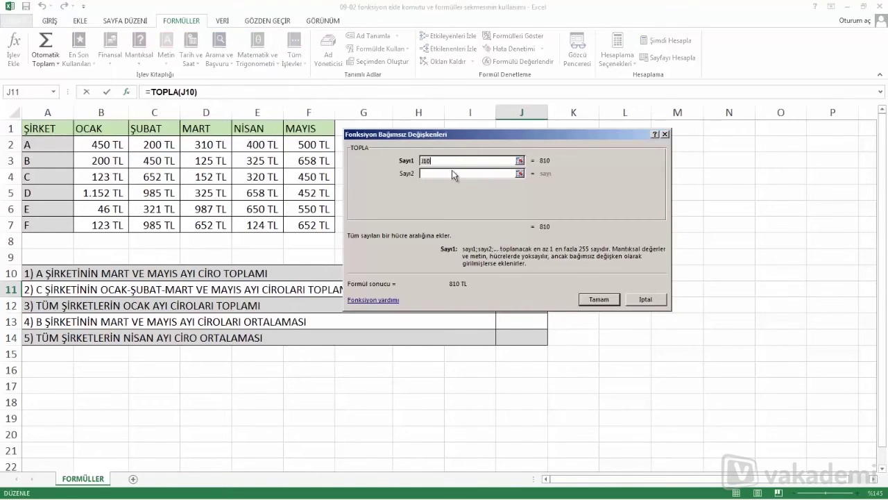
Step: Fill TOPLA with B4, C4, D4 and F4 so J11 shows 1.377 TL
{"action": "left_click_drag", "start_coordinate": [449, 135], "coordinate": [488, 130]}
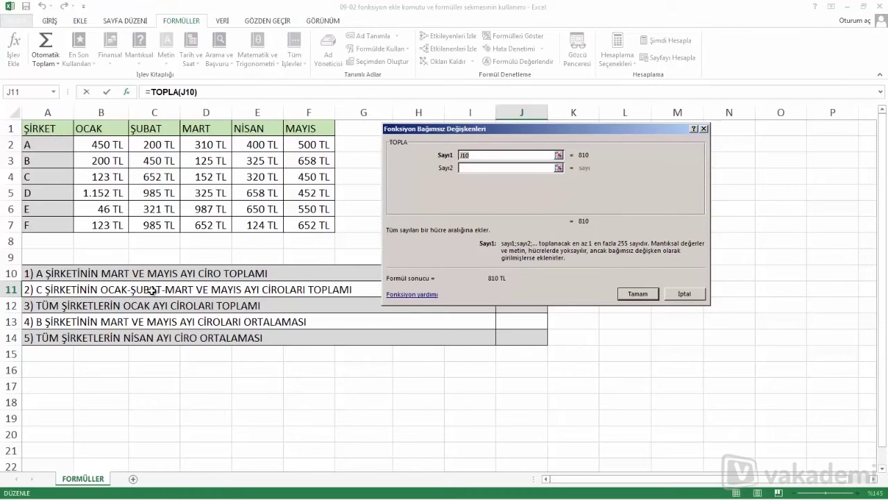
{"action": "left_click", "coordinate": [98, 176]}
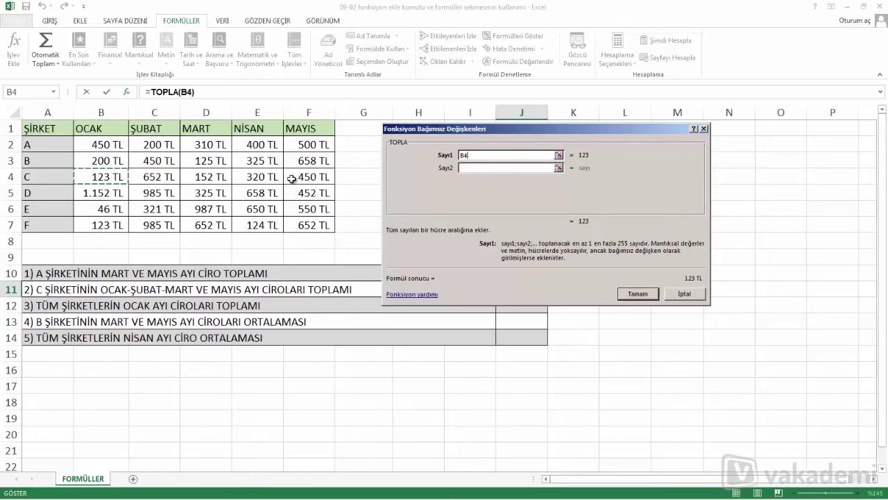
{"action": "left_click", "coordinate": [469, 168]}
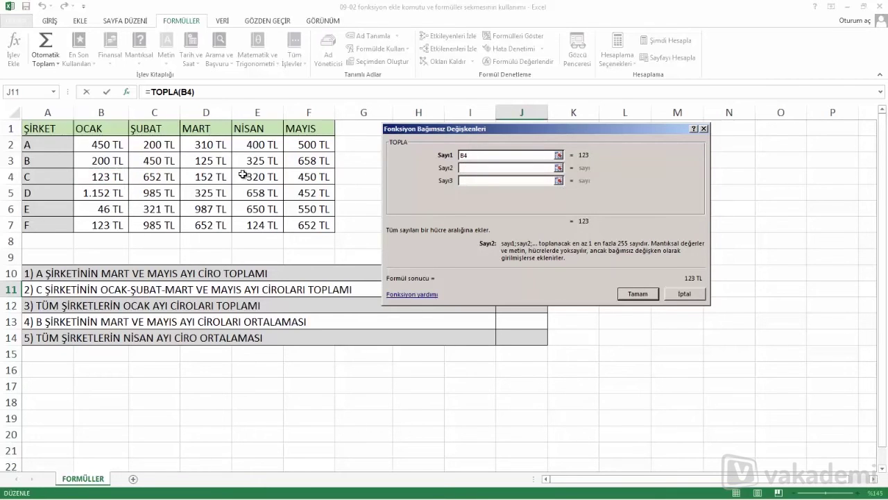
{"action": "left_click", "coordinate": [162, 180]}
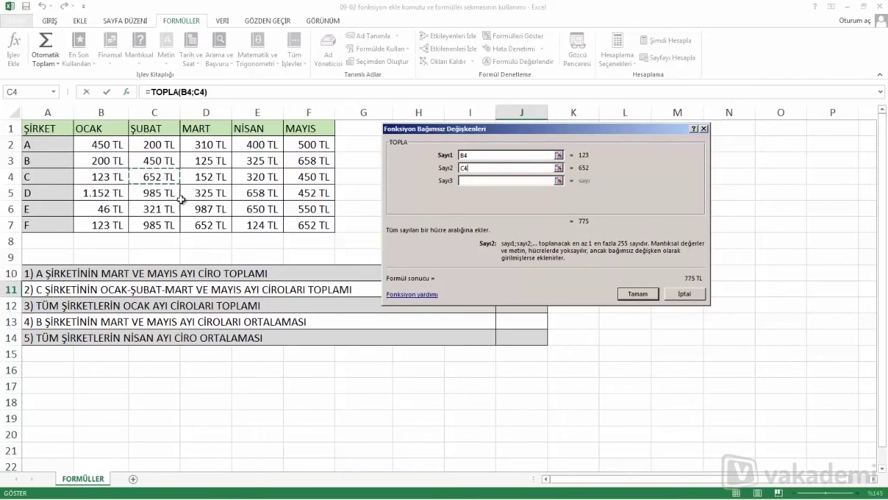
{"action": "left_click", "coordinate": [464, 180]}
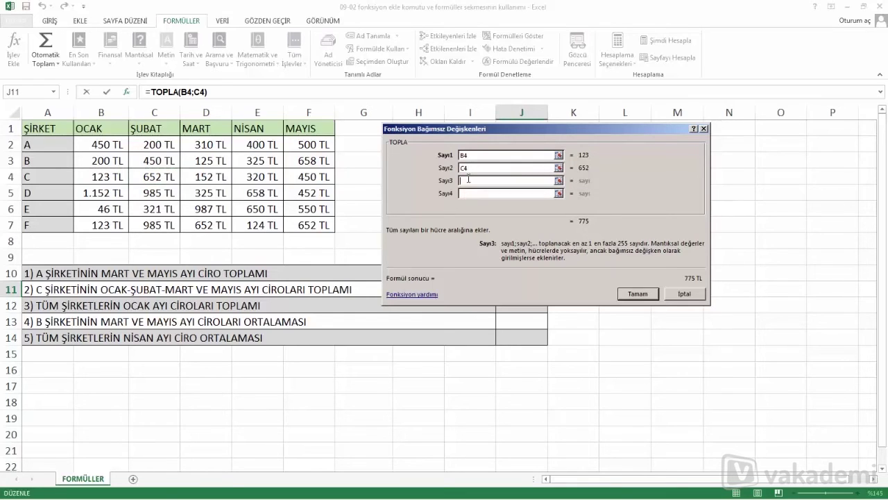
{"action": "left_click", "coordinate": [220, 179]}
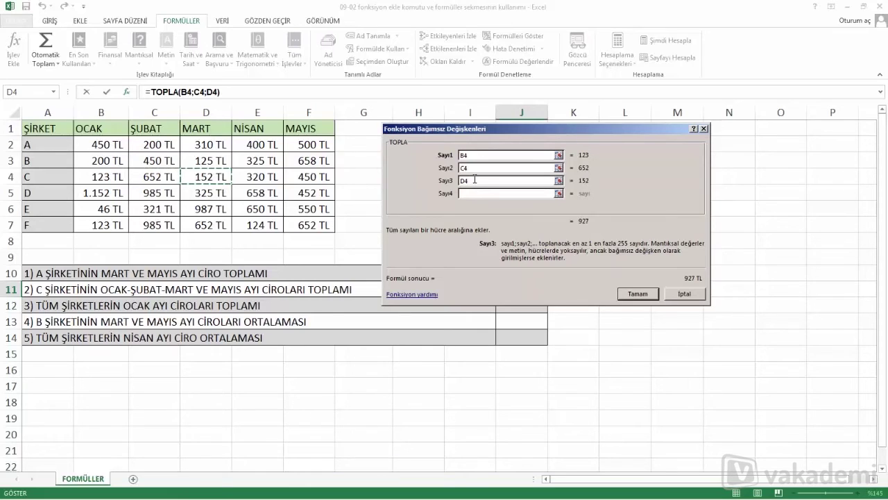
{"action": "left_click", "coordinate": [468, 194]}
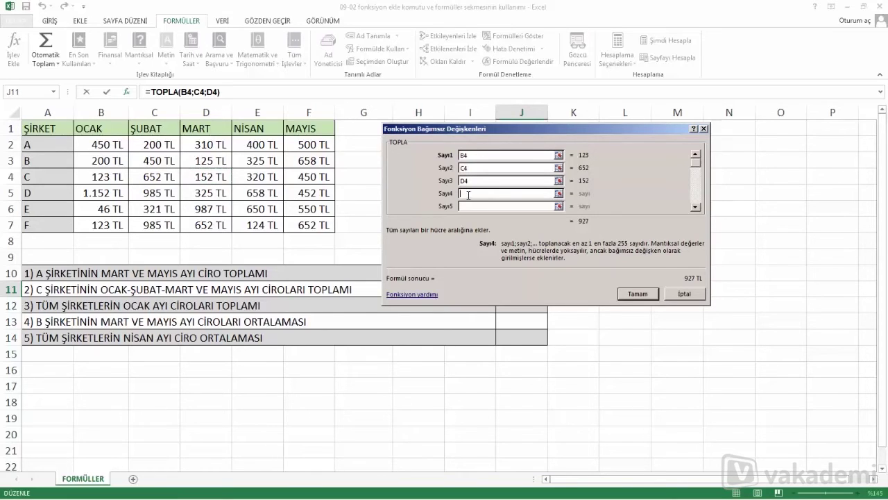
{"action": "left_click", "coordinate": [322, 179]}
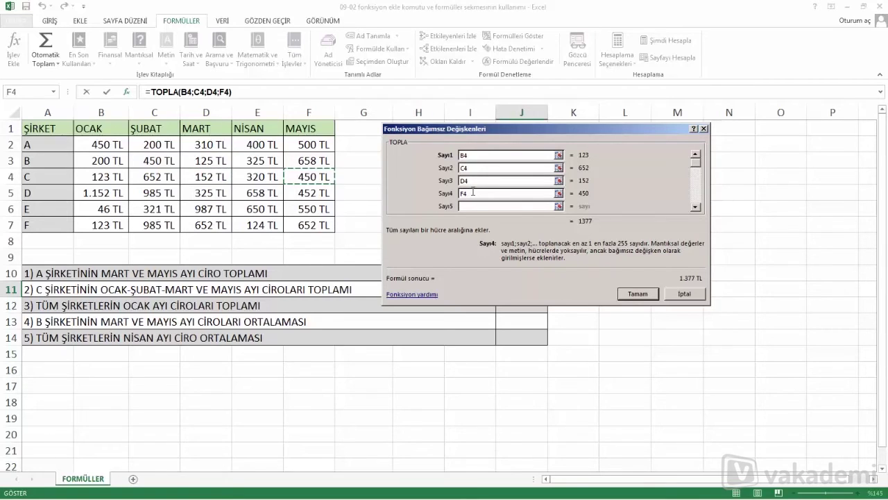
{"action": "left_click", "coordinate": [638, 294]}
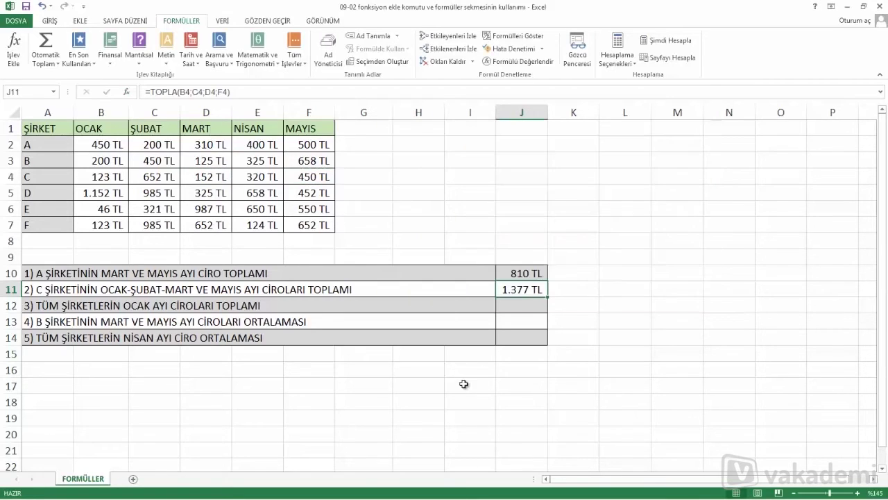
Step: Verify J11's formula =TOPLA(B4;C4;D4;F4), then select K11
{"action": "double_click", "coordinate": [529, 289]}
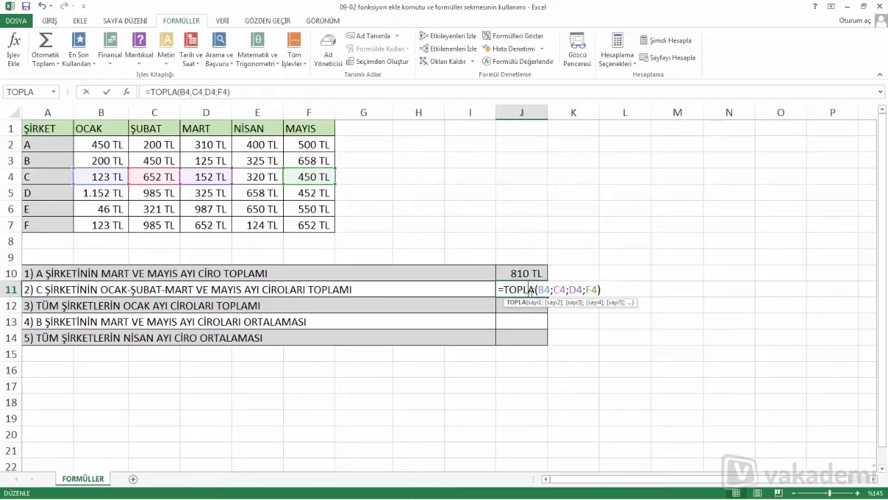
{"action": "key", "text": "Return"}
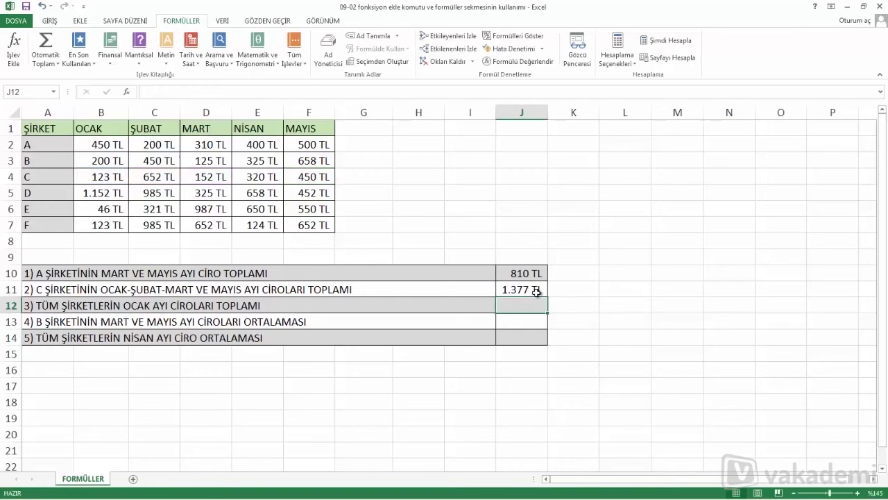
{"action": "left_click", "coordinate": [535, 292]}
{"action": "left_click", "coordinate": [579, 293]}
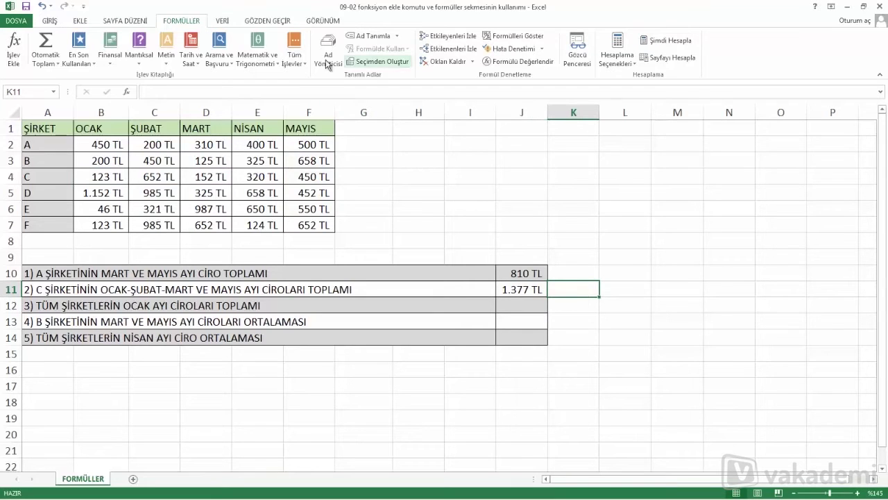
Step: Enter =TOPLA(B4:D4;F4) in K11 via the Math & Trig list, also giving 1.377 TL
{"action": "left_click", "coordinate": [265, 61]}
{"action": "left_click_drag", "start_coordinate": [352, 127], "coordinate": [356, 320]}
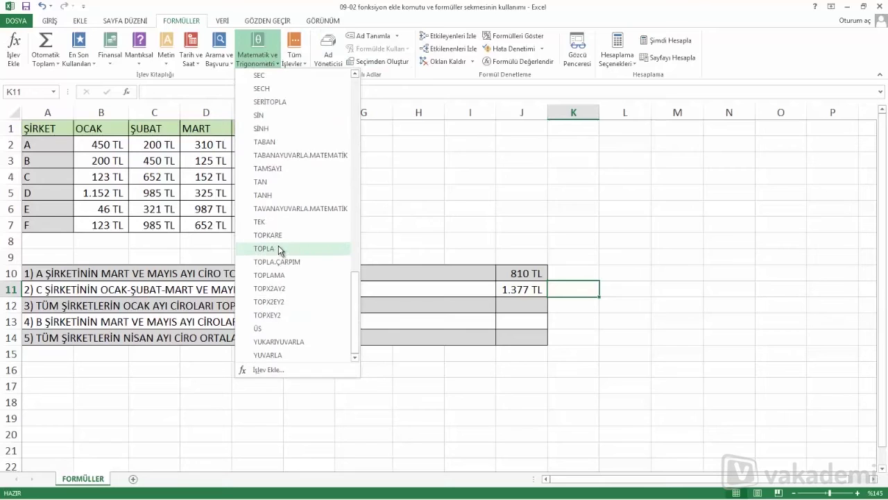
{"action": "left_click", "coordinate": [279, 248]}
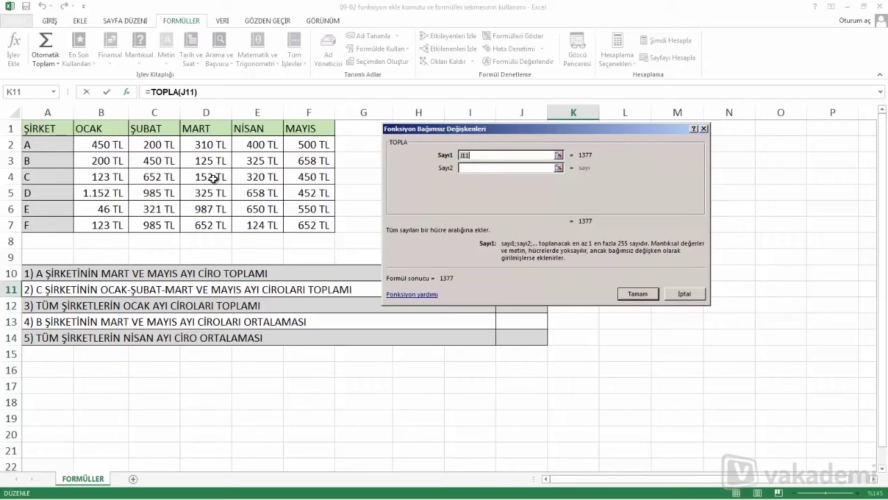
{"action": "left_click_drag", "start_coordinate": [118, 177], "coordinate": [194, 177]}
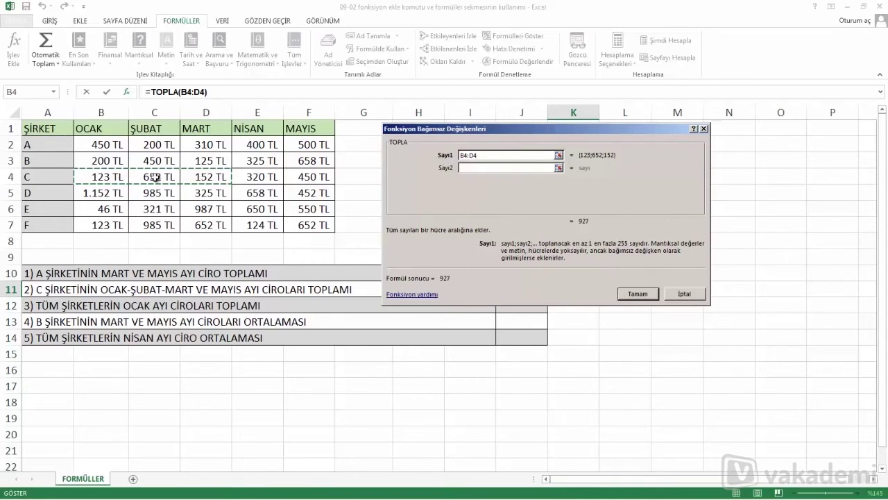
{"action": "left_click", "coordinate": [465, 165]}
{"action": "left_click", "coordinate": [465, 168]}
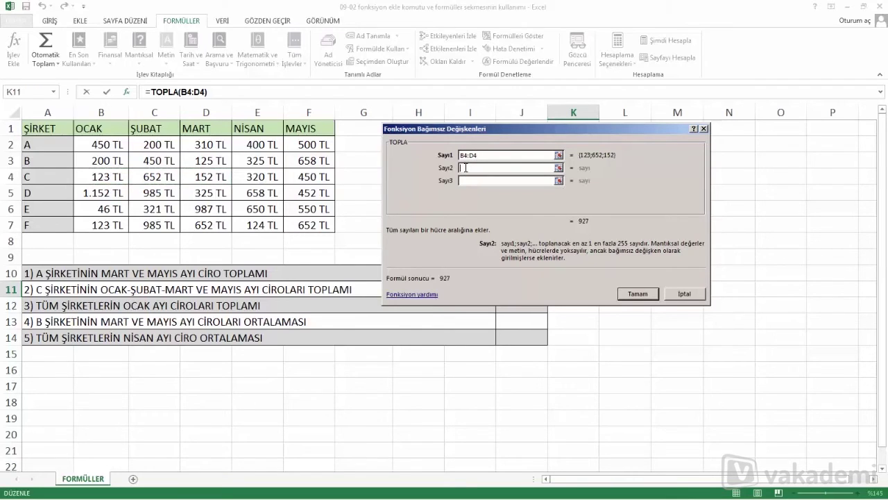
{"action": "left_click", "coordinate": [322, 176]}
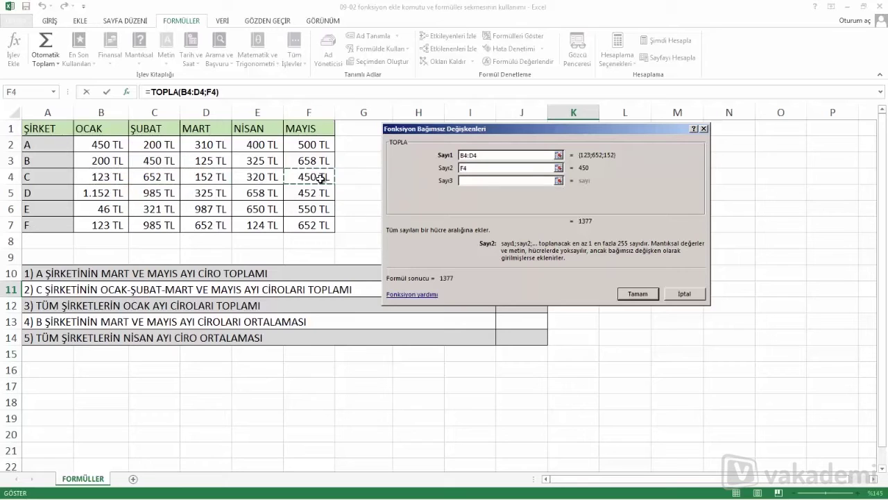
{"action": "left_click", "coordinate": [628, 294]}
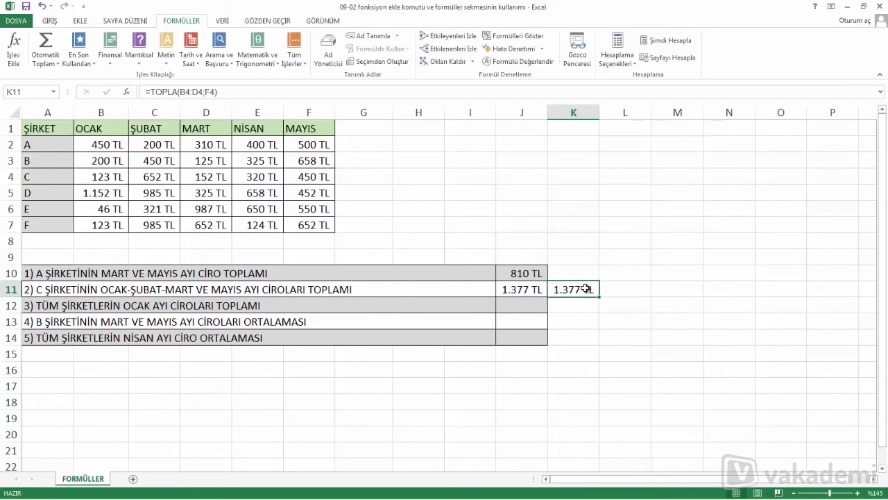
{"action": "double_click", "coordinate": [586, 288]}
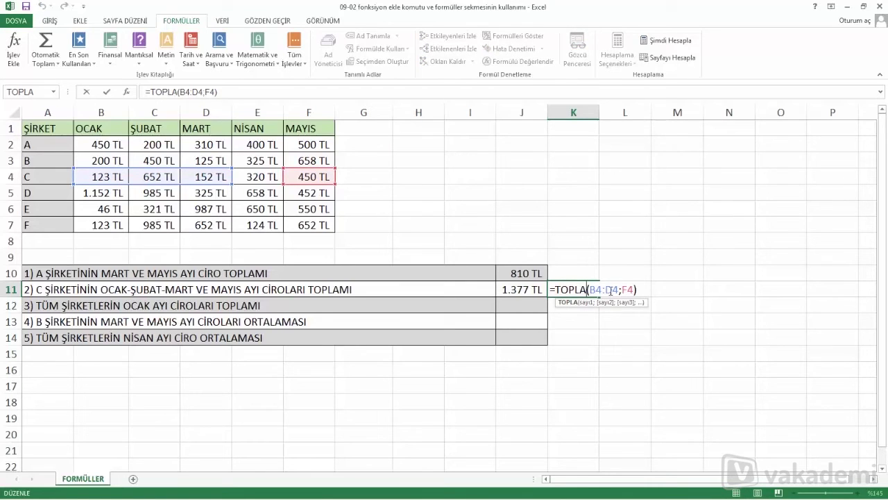
{"action": "left_click_drag", "start_coordinate": [618, 290], "coordinate": [594, 289]}
{"action": "left_click", "coordinate": [620, 291]}
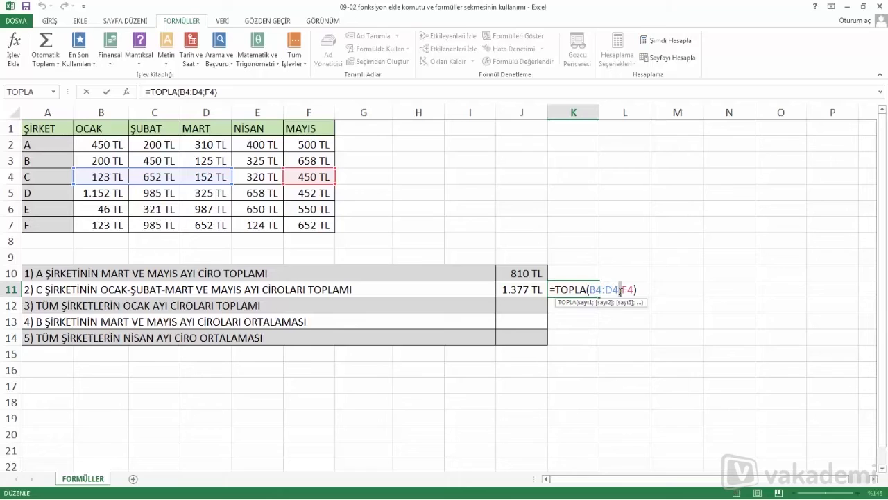
{"action": "left_click", "coordinate": [644, 290]}
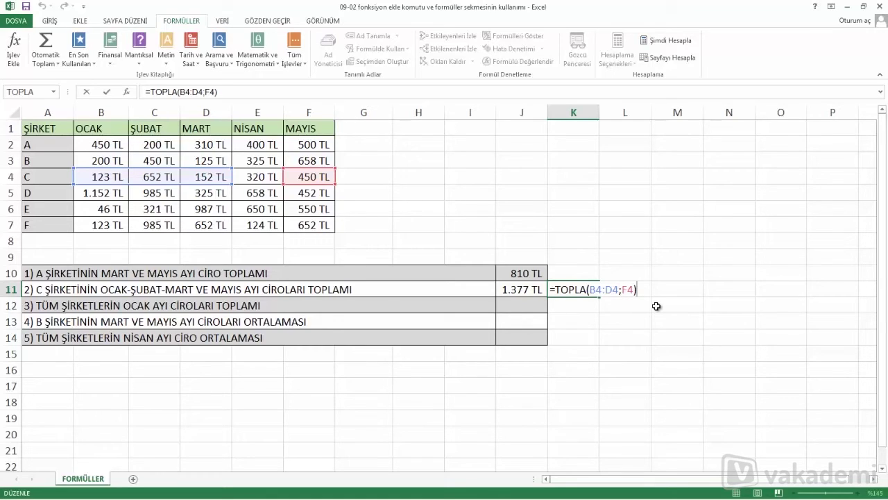
{"action": "key", "text": "Return"}
{"action": "left_click", "coordinate": [511, 289]}
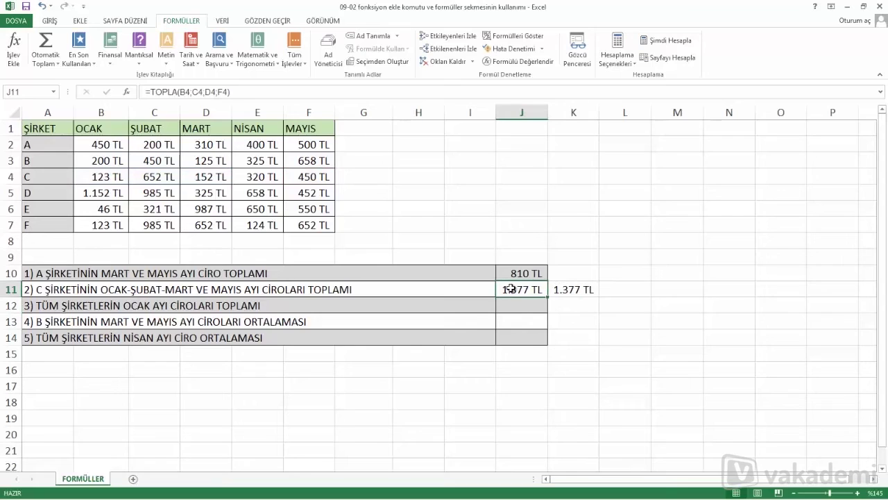
{"action": "double_click", "coordinate": [511, 288]}
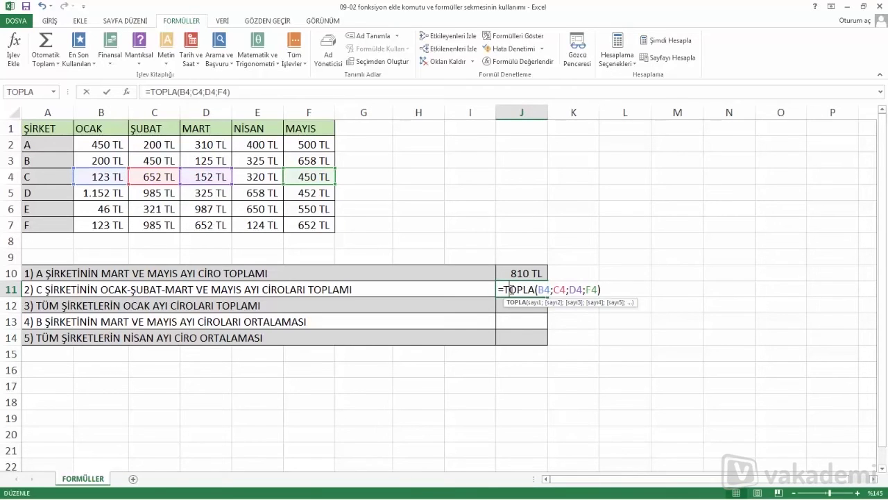
{"action": "key", "text": "Return"}
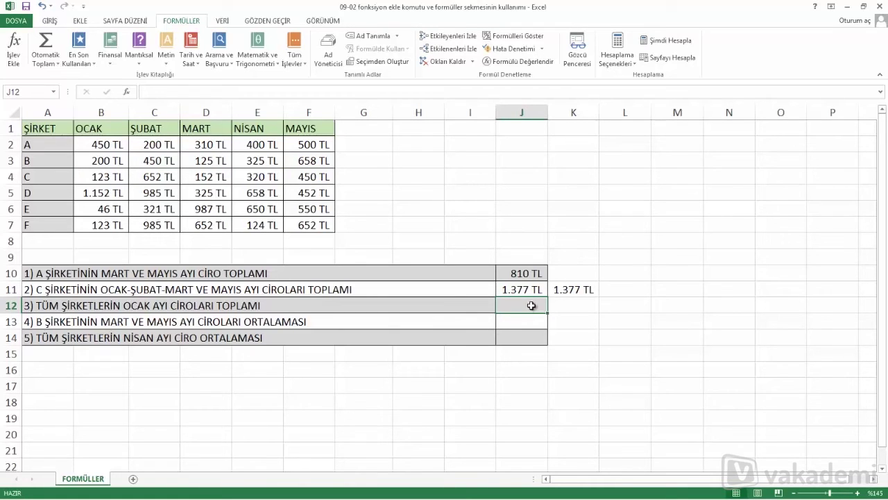
Step: Enter =TOPLA(B2:B7) in J12 to total all OCAK revenues, giving 2.094 TL
{"action": "left_click", "coordinate": [261, 62]}
{"action": "left_click_drag", "start_coordinate": [353, 129], "coordinate": [351, 336]}
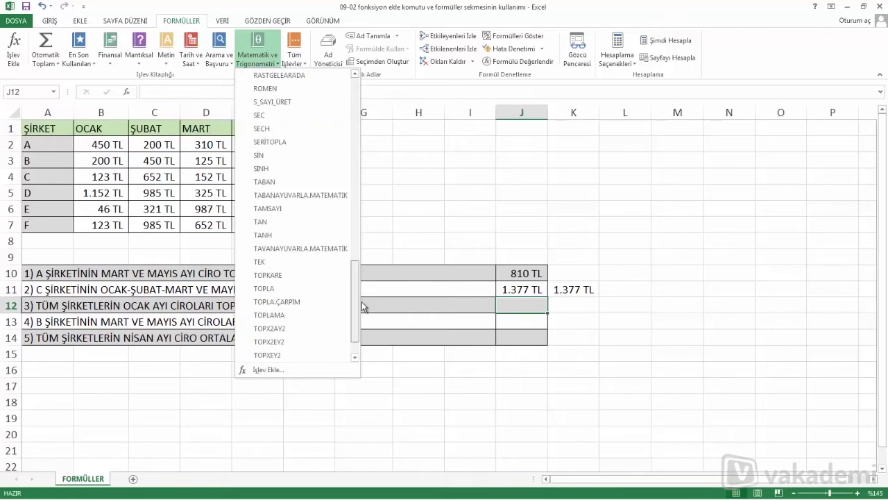
{"action": "left_click", "coordinate": [312, 248]}
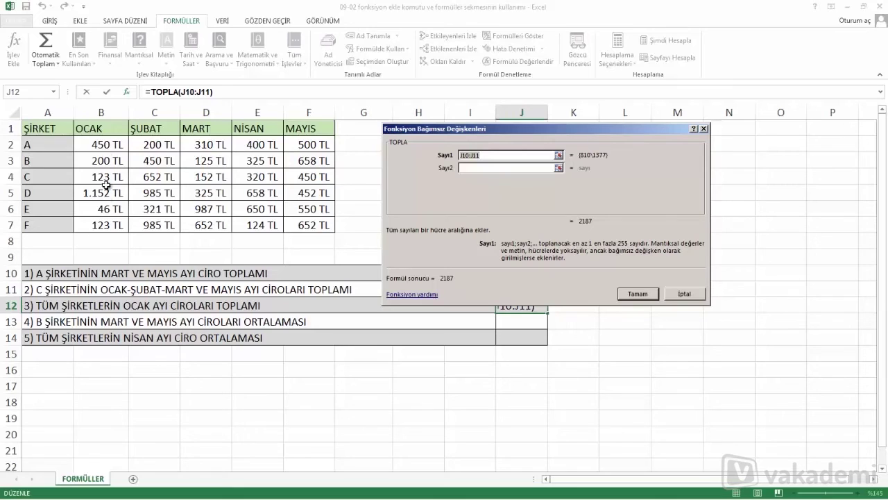
{"action": "left_click_drag", "start_coordinate": [103, 142], "coordinate": [100, 225]}
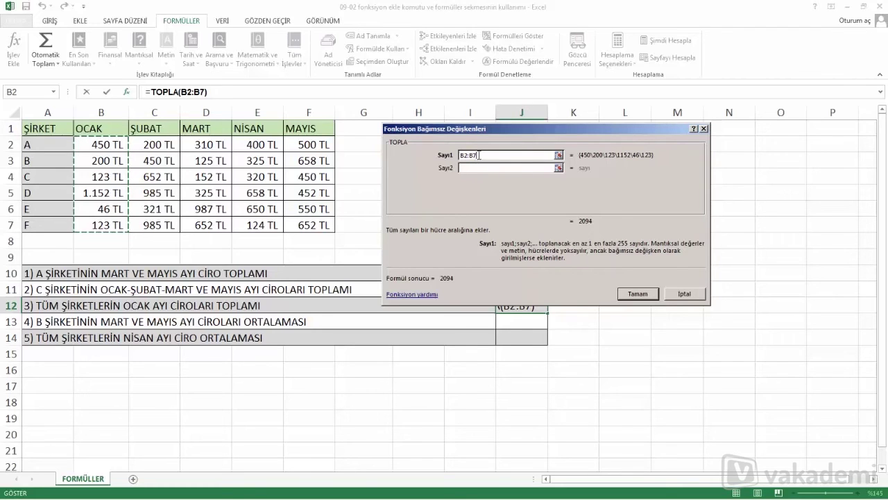
{"action": "left_click", "coordinate": [638, 295]}
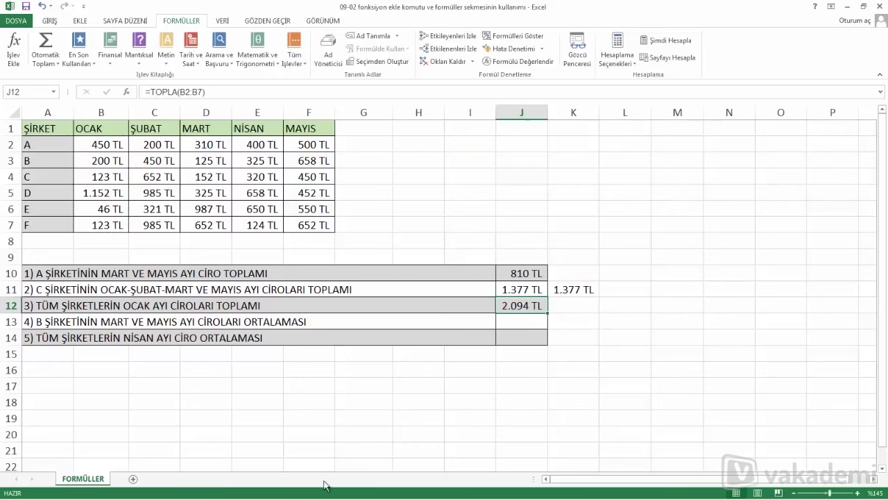
{"action": "double_click", "coordinate": [521, 307]}
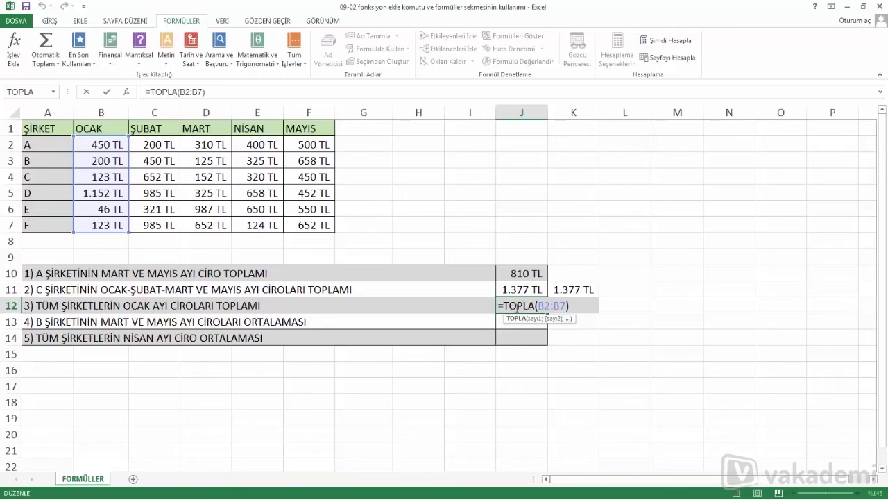
{"action": "left_click", "coordinate": [520, 319]}
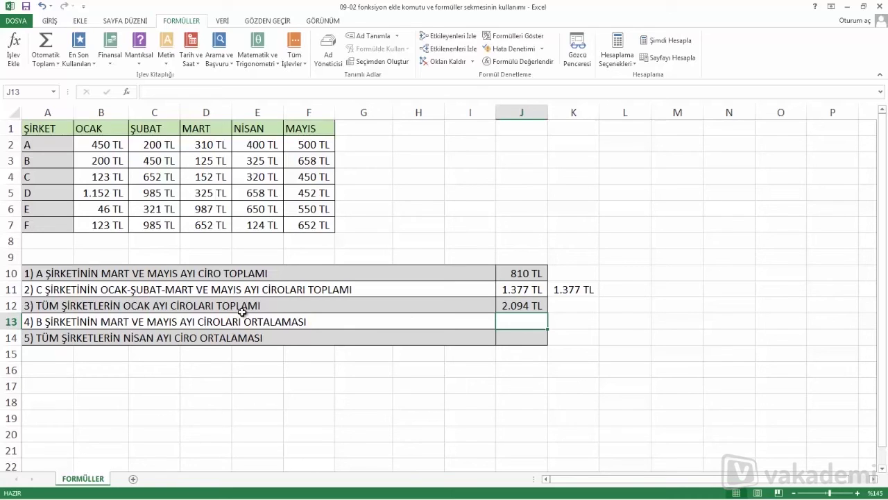
Step: Open the Matematik ve Trigonometri dropdown on Formüller and scroll its function list
{"action": "left_click", "coordinate": [255, 62]}
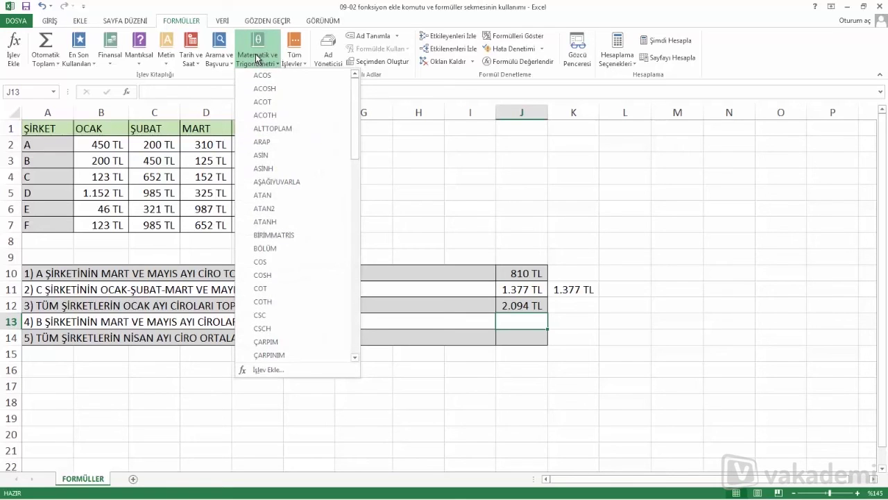
{"action": "mouse_move", "coordinate": [357, 113]}
{"action": "left_mouse_down"}
{"action": "mouse_move", "coordinate": [354, 304]}
{"action": "mouse_move", "coordinate": [342, 237]}
{"action": "mouse_move", "coordinate": [348, 161]}
{"action": "left_mouse_up"}
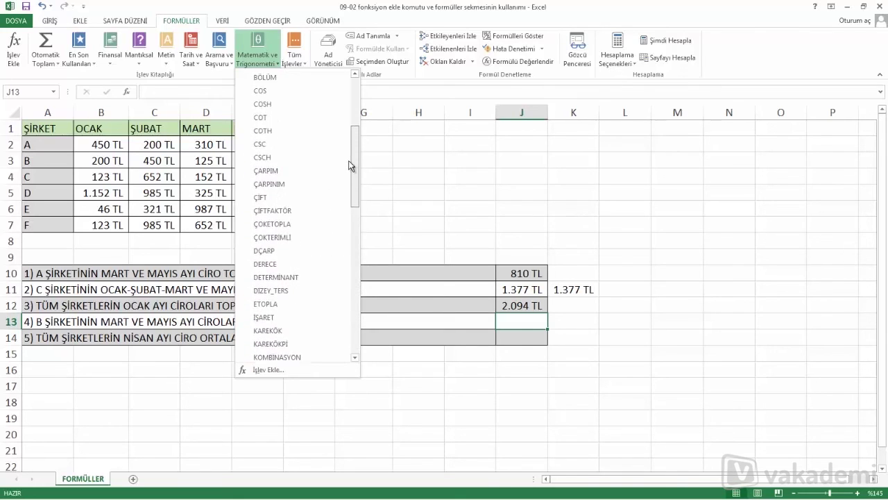
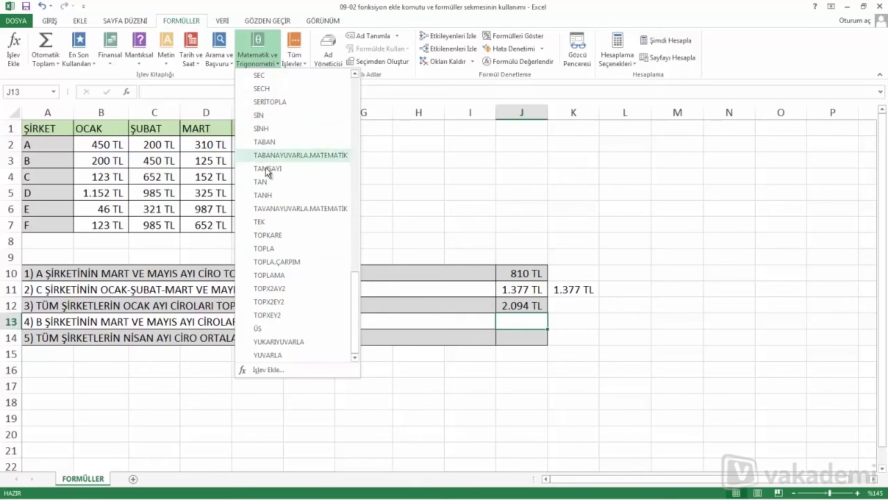
Step: Search Insert Function for 'ortalama' and open ORTALAMA's arguments for cell J13
{"action": "mouse_move", "coordinate": [281, 158]}
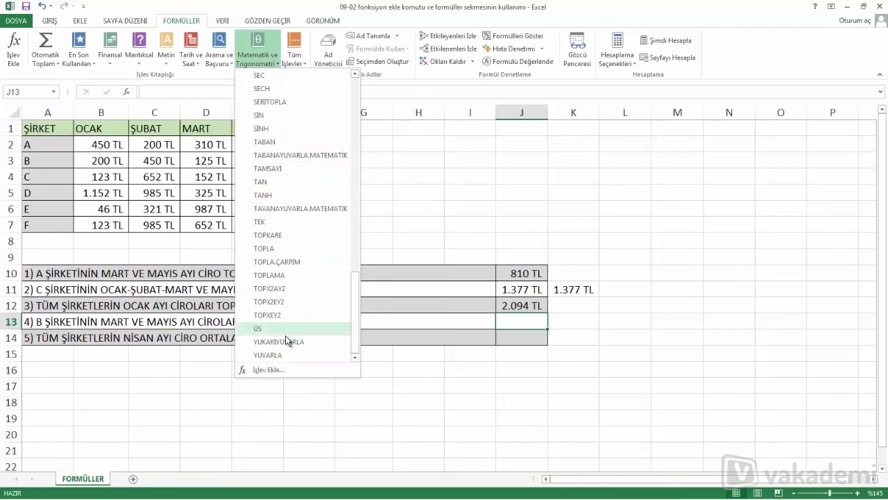
{"action": "left_click", "coordinate": [275, 371]}
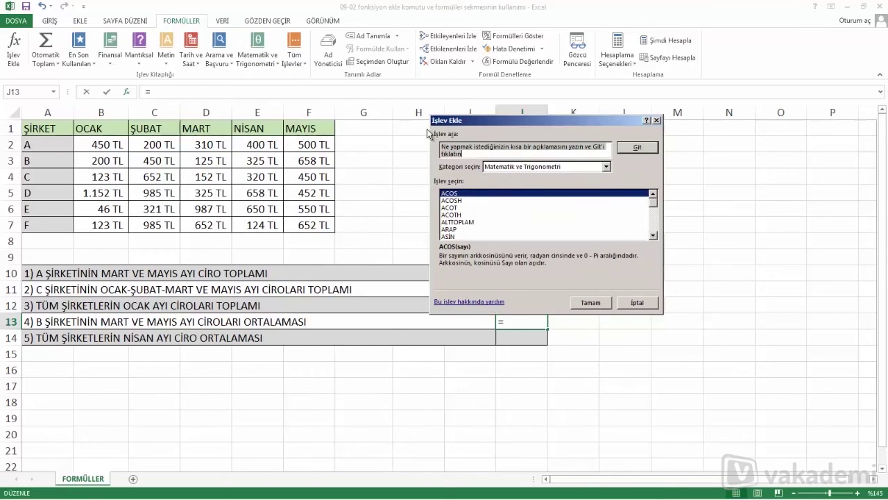
{"action": "type", "text": "ortalama"}
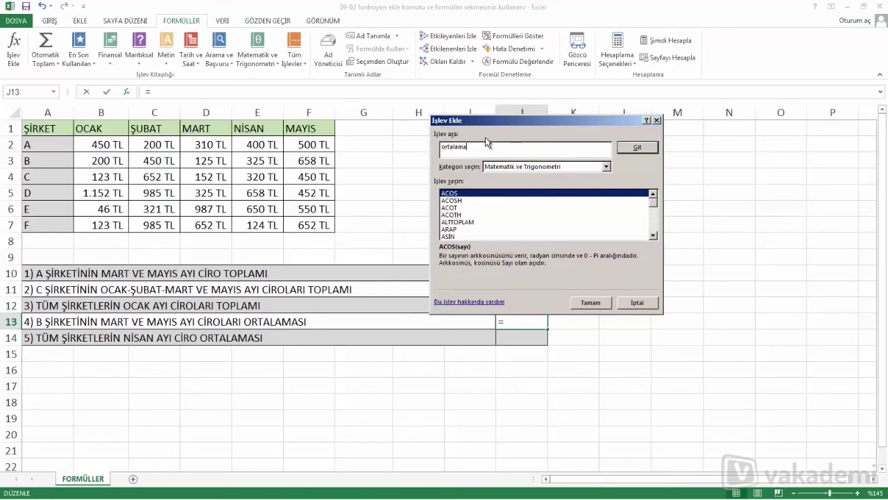
{"action": "left_click", "coordinate": [639, 148]}
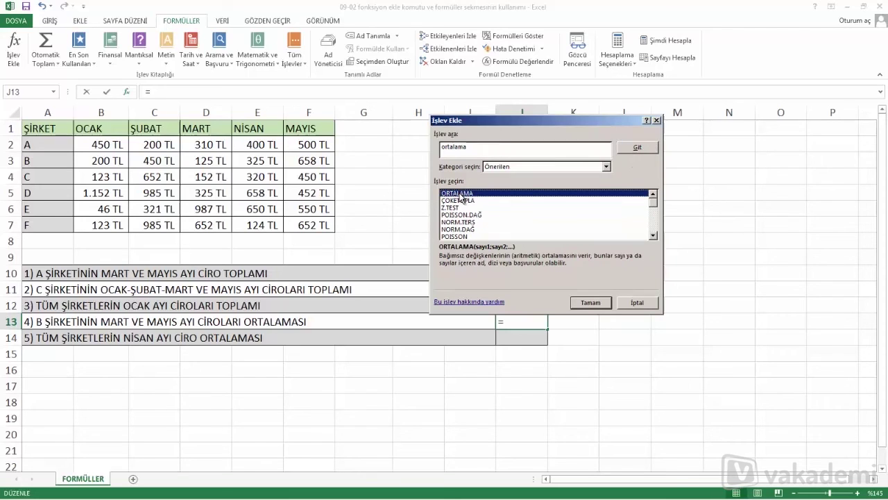
{"action": "left_click", "coordinate": [585, 304]}
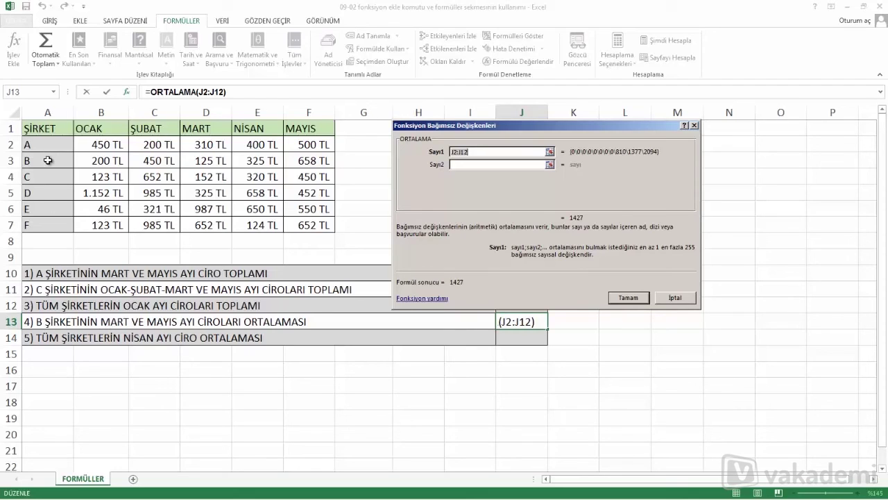
Step: Set the ORTALAMA arguments to D3 and F3 so J13 shows 392 TL
{"action": "left_click", "coordinate": [198, 162]}
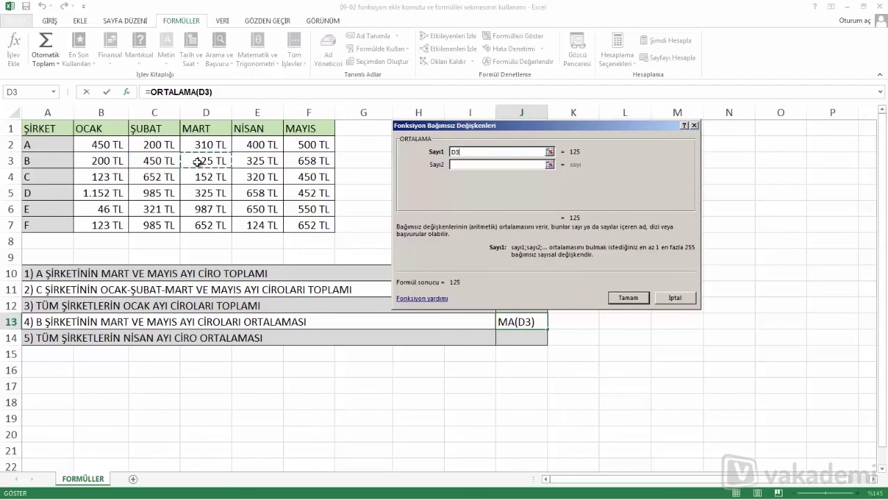
{"action": "left_click", "coordinate": [462, 164]}
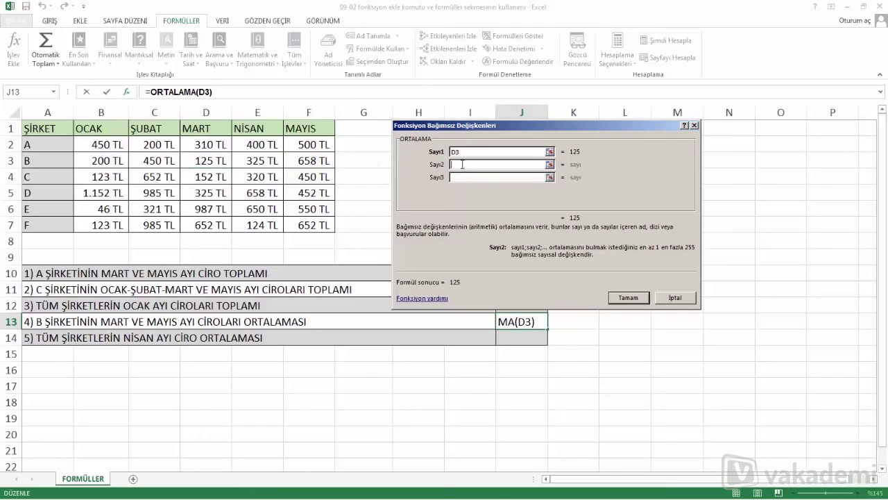
{"action": "left_click", "coordinate": [324, 161]}
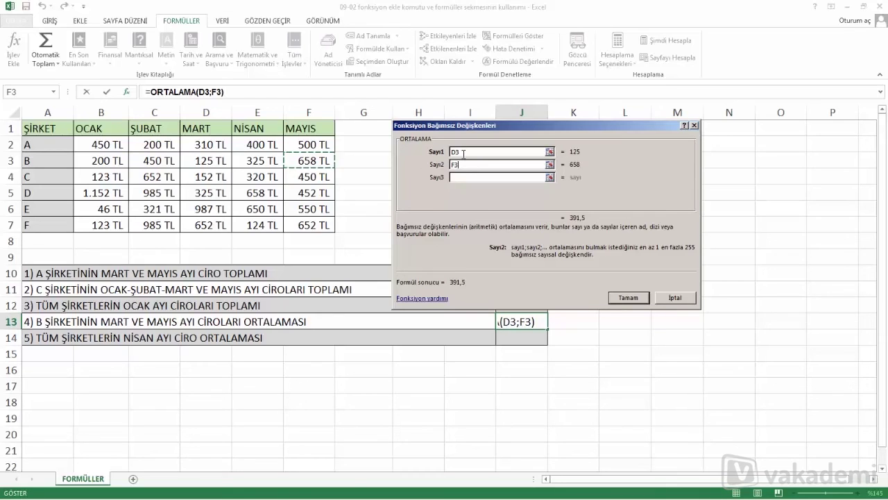
{"action": "left_click", "coordinate": [621, 297]}
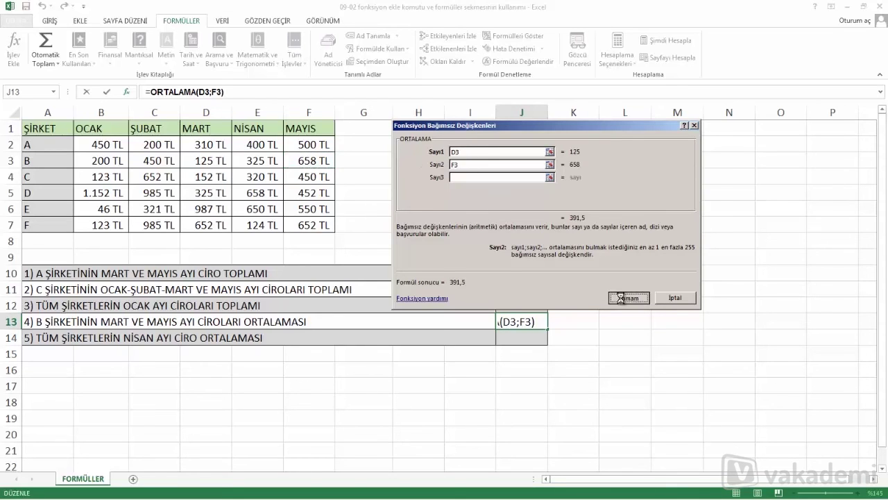
{"action": "double_click", "coordinate": [521, 324]}
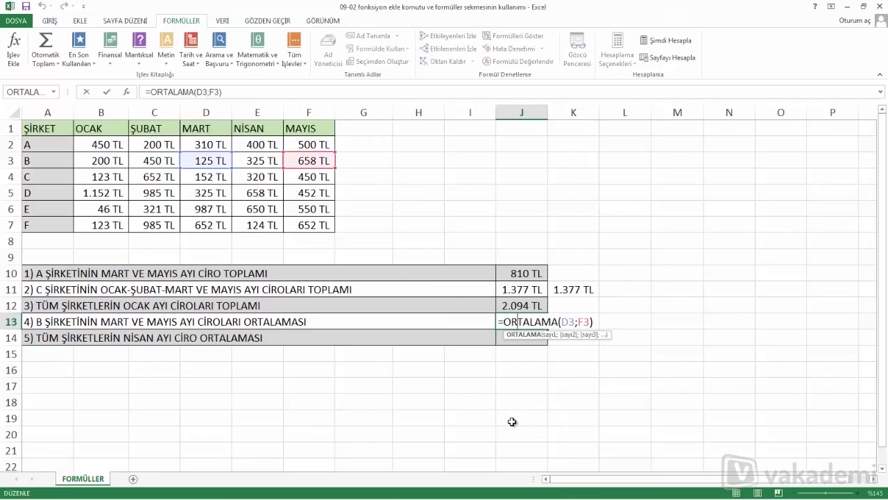
{"action": "left_click", "coordinate": [594, 322]}
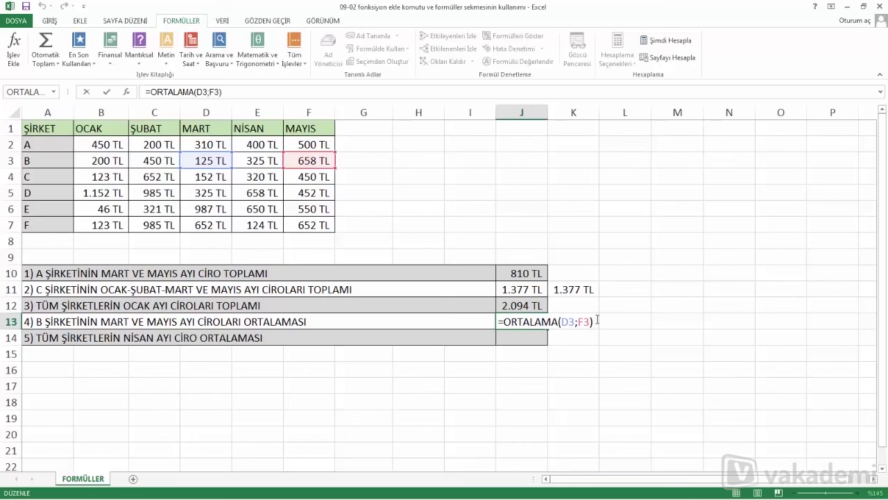
{"action": "key", "text": "Return"}
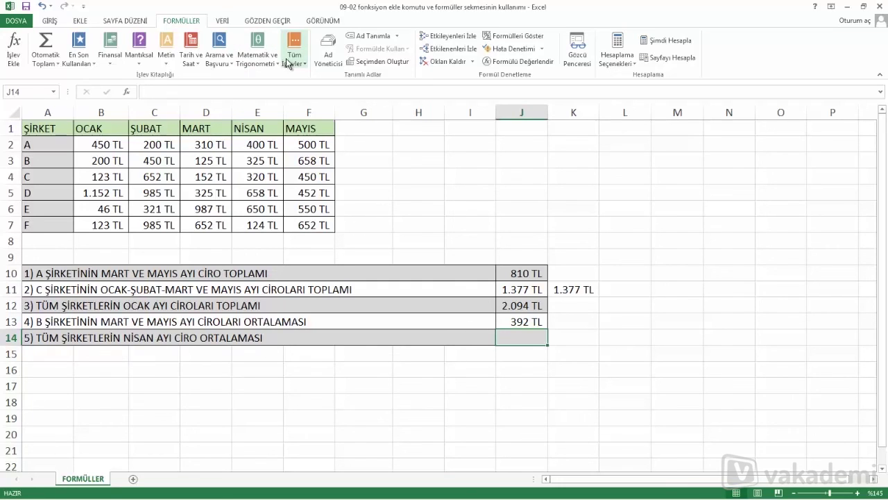
Step: Open ORTALAMA's arguments for J14 from the most recently used functions
{"action": "left_click", "coordinate": [128, 91]}
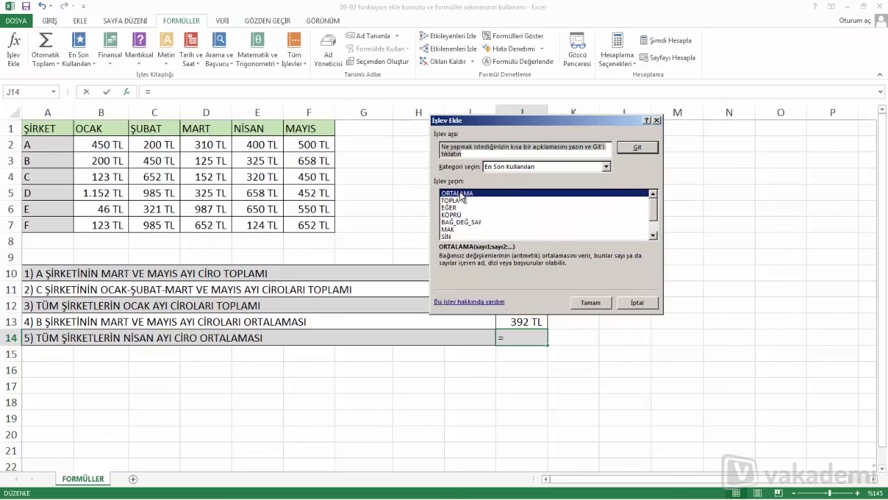
{"action": "left_click", "coordinate": [590, 303]}
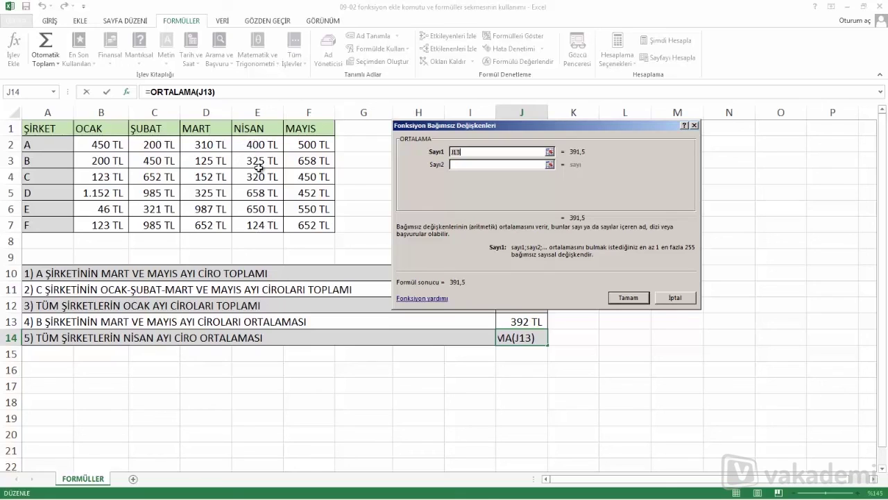
Step: Average the NİSAN turnover in E2:E7 so J14 shows 413 TL
{"action": "left_click_drag", "start_coordinate": [257, 144], "coordinate": [257, 225]}
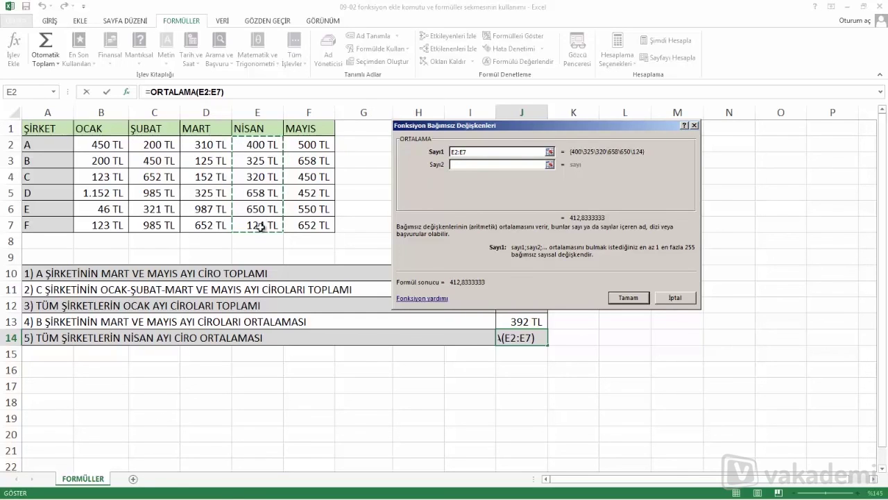
{"action": "left_click", "coordinate": [638, 302]}
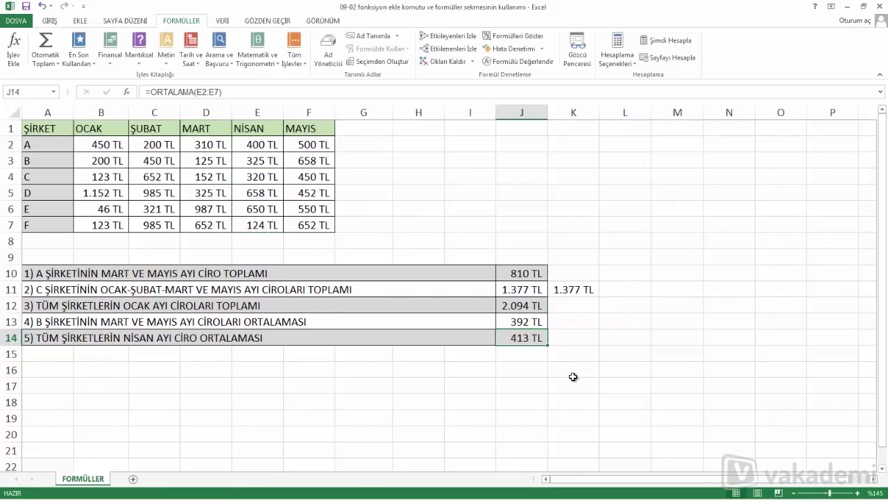
{"action": "double_click", "coordinate": [525, 339]}
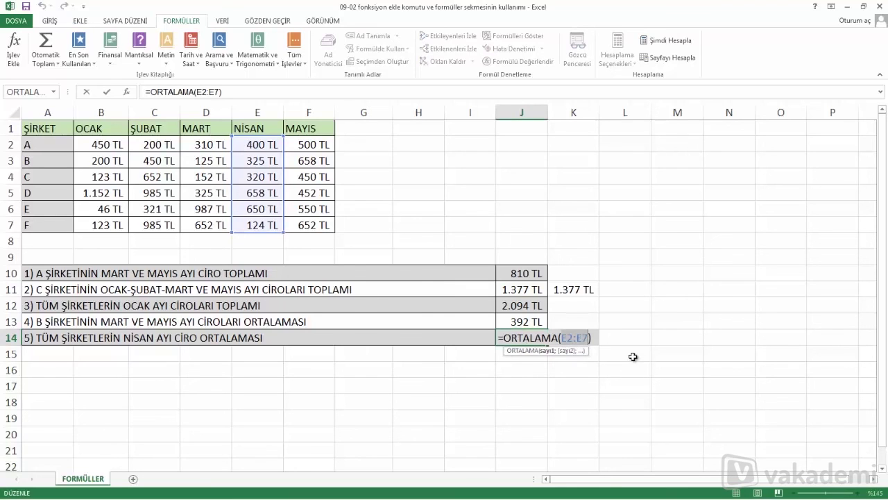
{"action": "key", "text": "Return"}
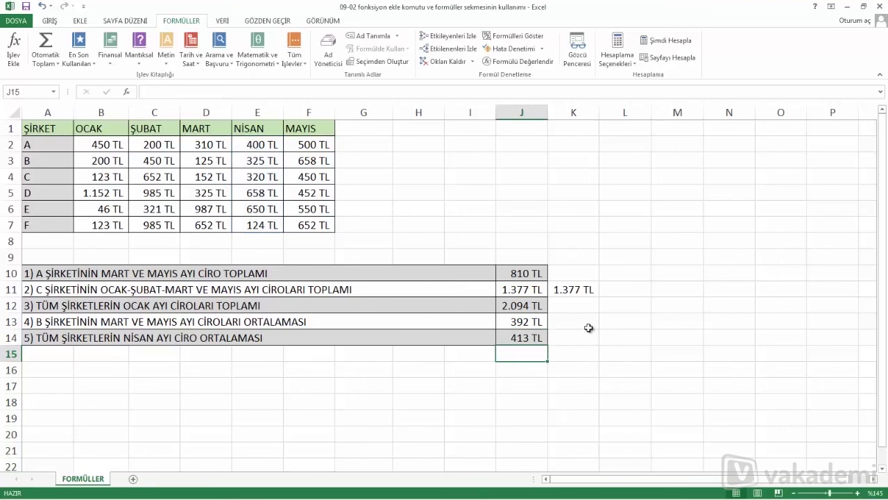